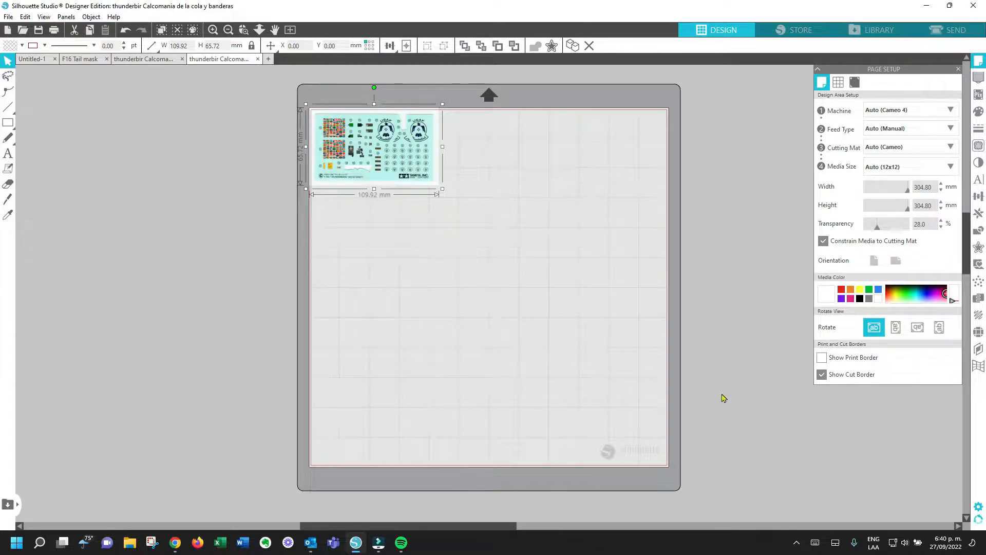
# Step: Enlarge the decal sheet image to about 376 mm wide, shift it over the mat's upper-left area, and enlarge it slightly more
pyautogui.click(402, 156)
pyautogui.moveTo(401, 166); pyautogui.dragTo(775, 456)
pyautogui.moveTo(734, 417); pyautogui.dragTo(548, 338)
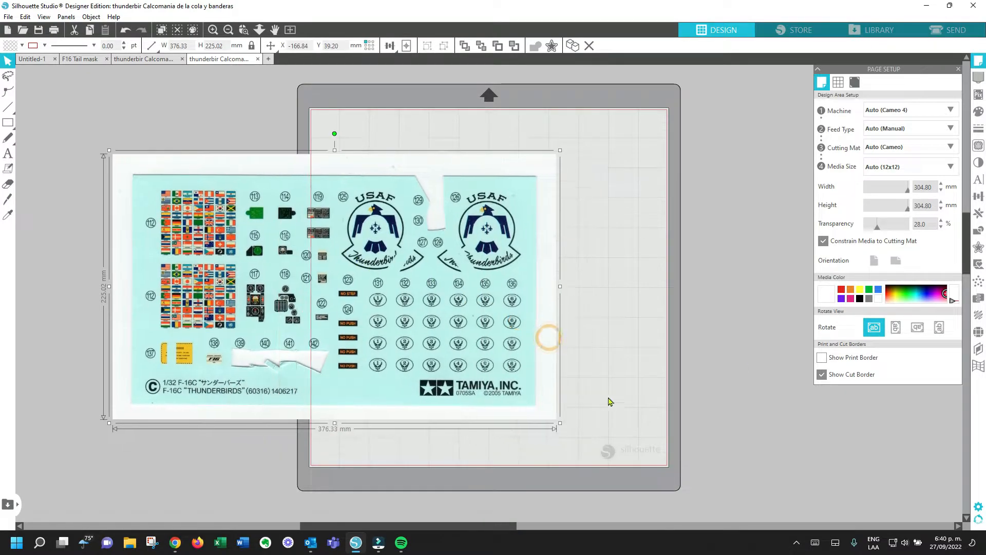
pyautogui.moveTo(450, 307); pyautogui.dragTo(416, 251)
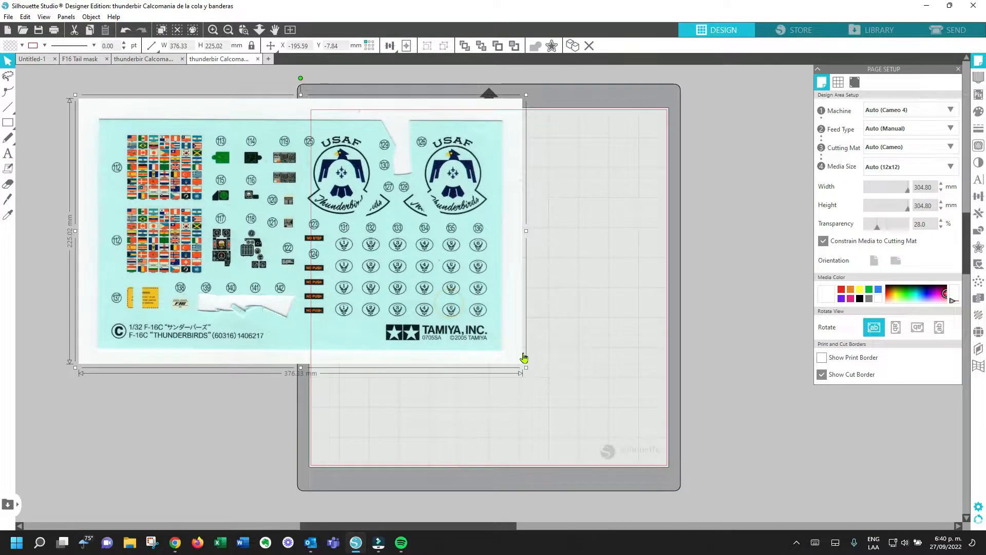
pyautogui.moveTo(524, 368); pyautogui.dragTo(616, 421)
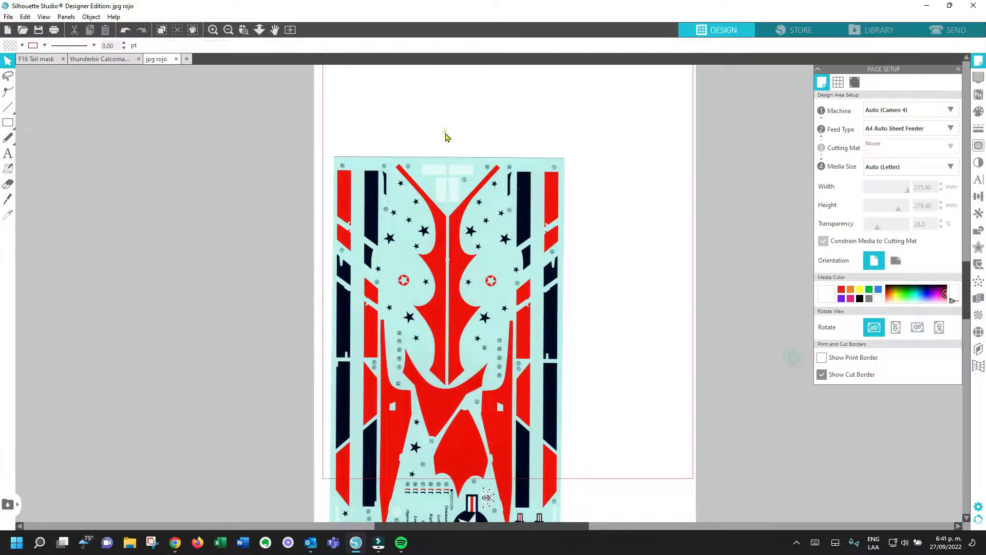
# Step: Rotate the red decal sheet image clockwise and shift it to bring the star roundel to the middle of the view
pyautogui.moveTo(445, 135); pyautogui.dragTo(567, 189)
pyautogui.hscroll(-2, 546, 315)
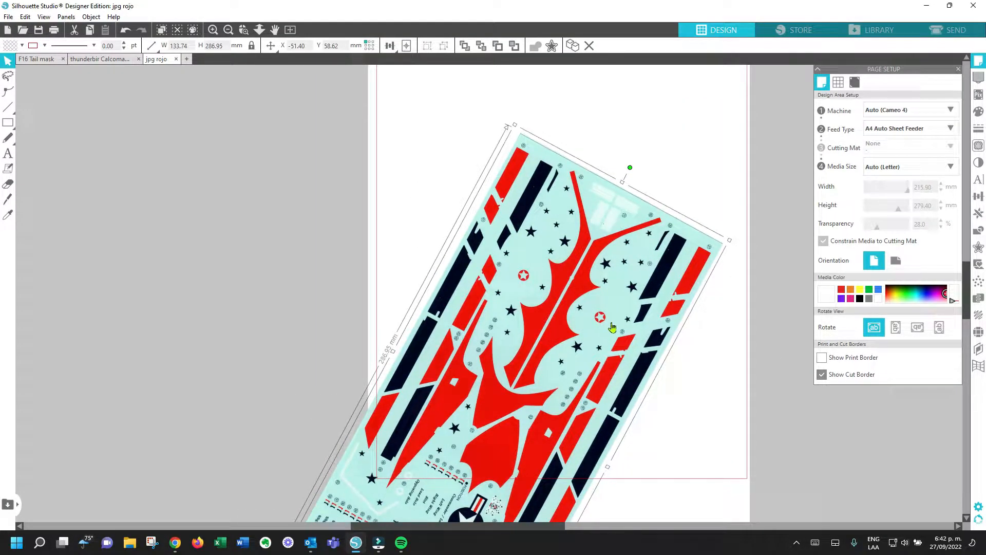
pyautogui.click(213, 30)
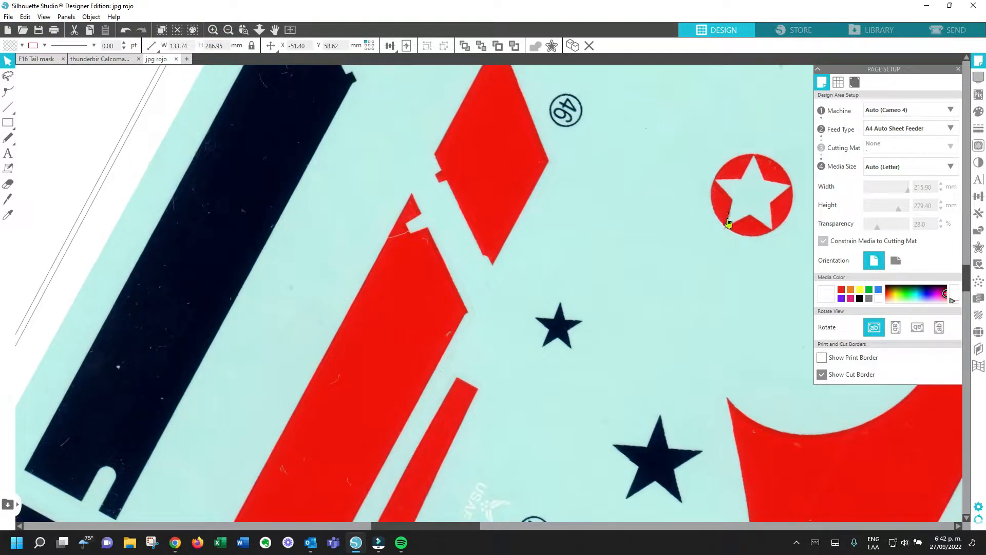
pyautogui.moveTo(735, 210); pyautogui.dragTo(471, 284)
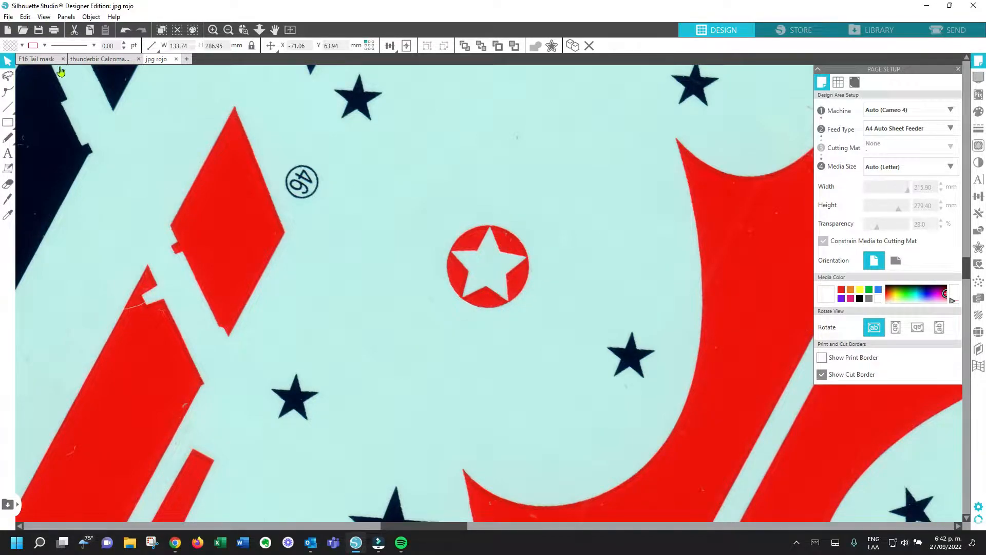
# Step: Compare the F16 Tail mask, jpg rojo and thunderbird decal documents for the tail emblem and star roundel artwork
pyautogui.click(36, 59)
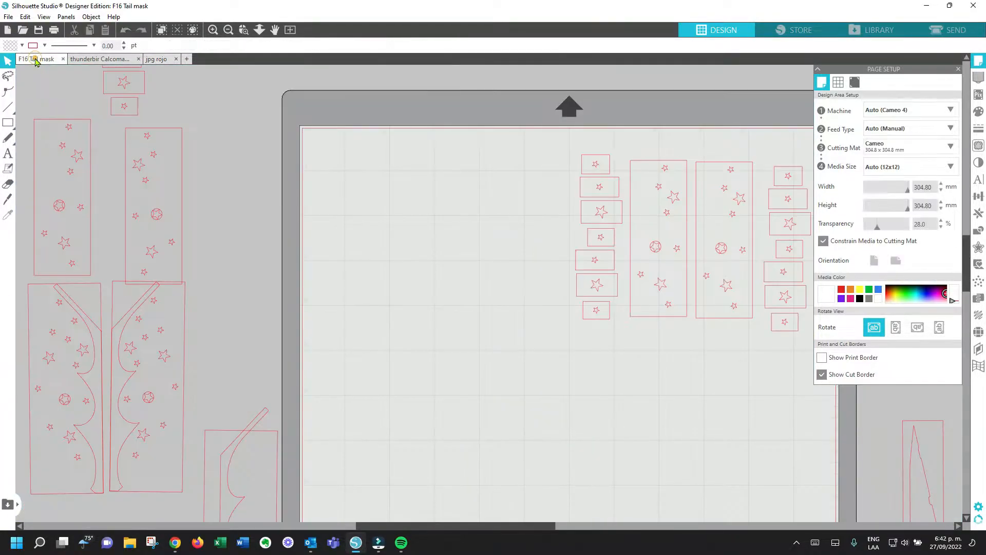
pyautogui.click(158, 60)
pyautogui.click(108, 59)
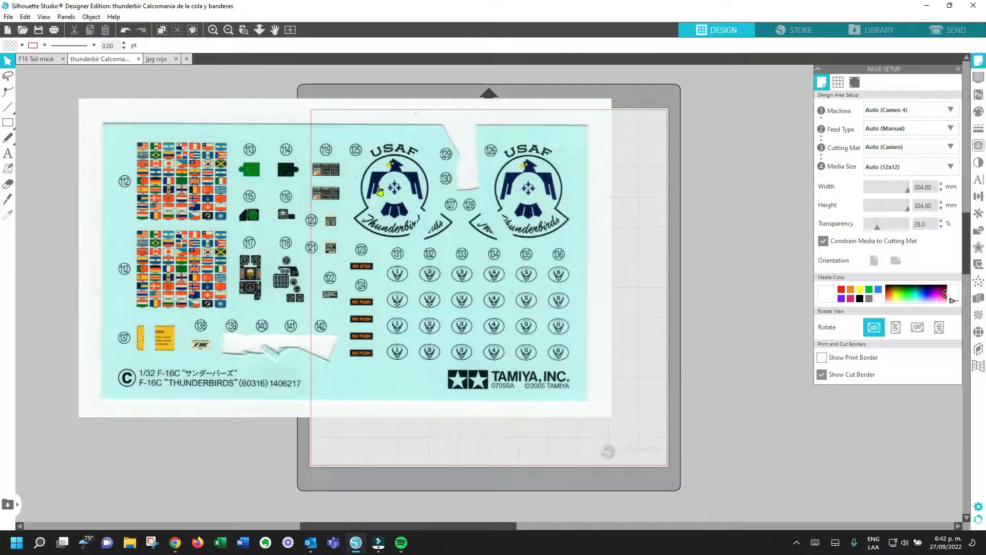
pyautogui.click(155, 58)
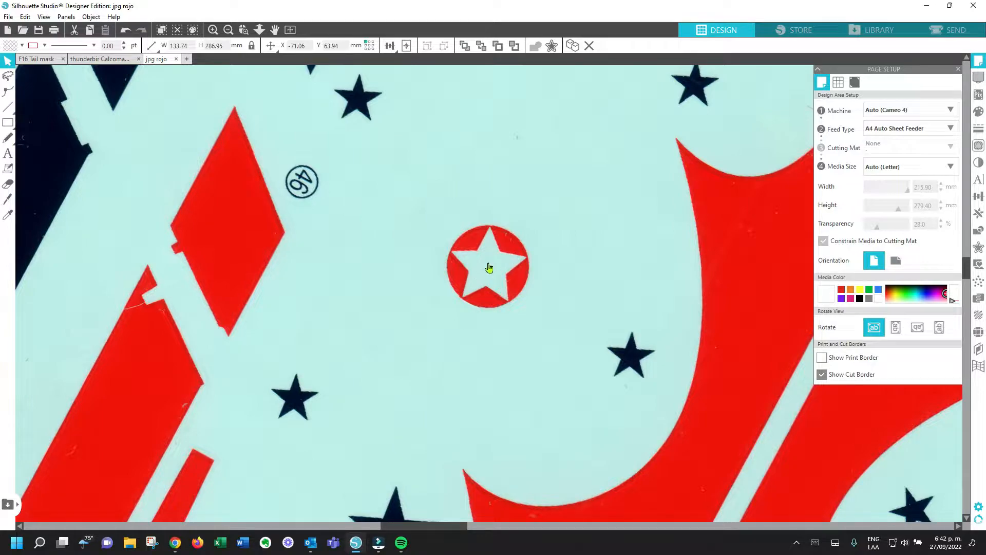
pyautogui.click(39, 59)
pyautogui.click(162, 60)
pyautogui.click(107, 59)
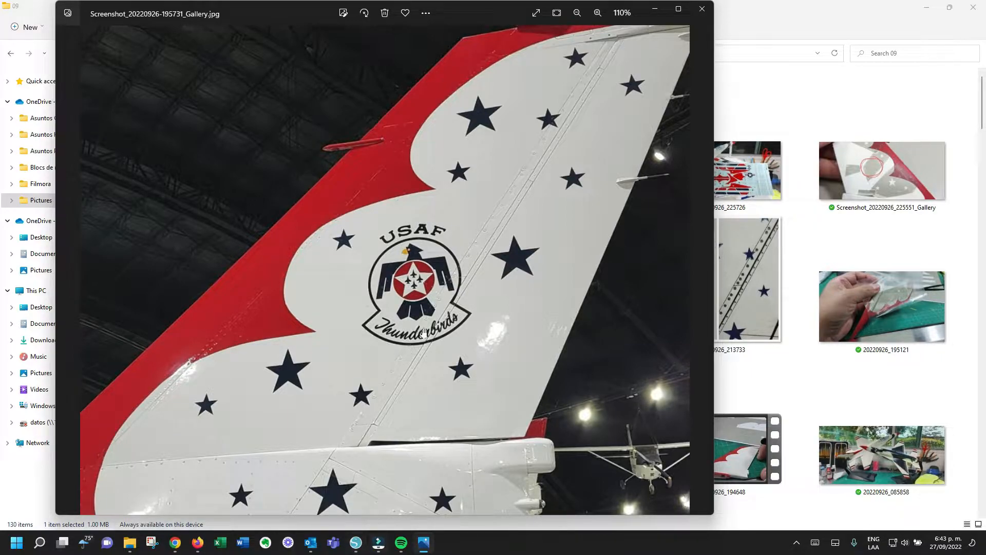
# Step: Return to Silhouette Studio and draw a rectangle about 84 × 81 mm around the first Thunderbirds emblem on the decal sheet
pyautogui.click(356, 548)
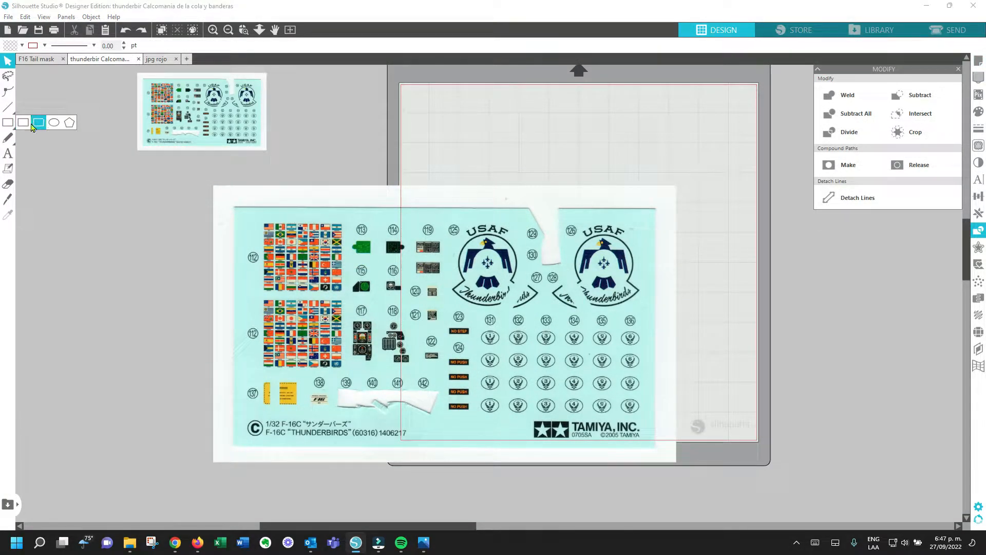
pyautogui.click(23, 123)
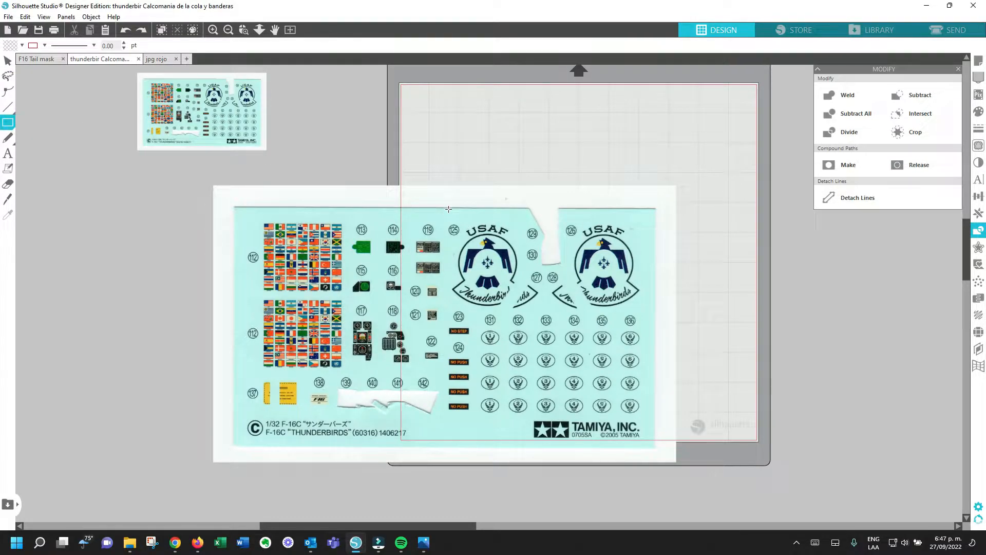
pyautogui.moveTo(449, 220); pyautogui.dragTo(547, 317)
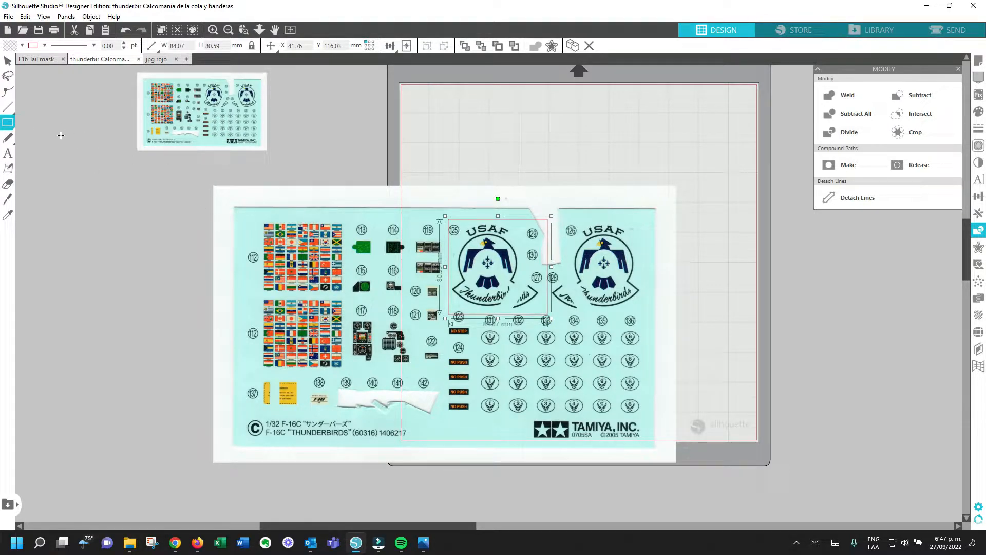
pyautogui.click(8, 61)
# Step: Crop the large decal sheet image with the rectangle to isolate the first Thunderbirds emblem, and select the cropped emblem
pyautogui.moveTo(10, 126)
pyautogui.moveTo(8, 105)
pyautogui.moveTo(171, 188); pyautogui.dragTo(695, 433)
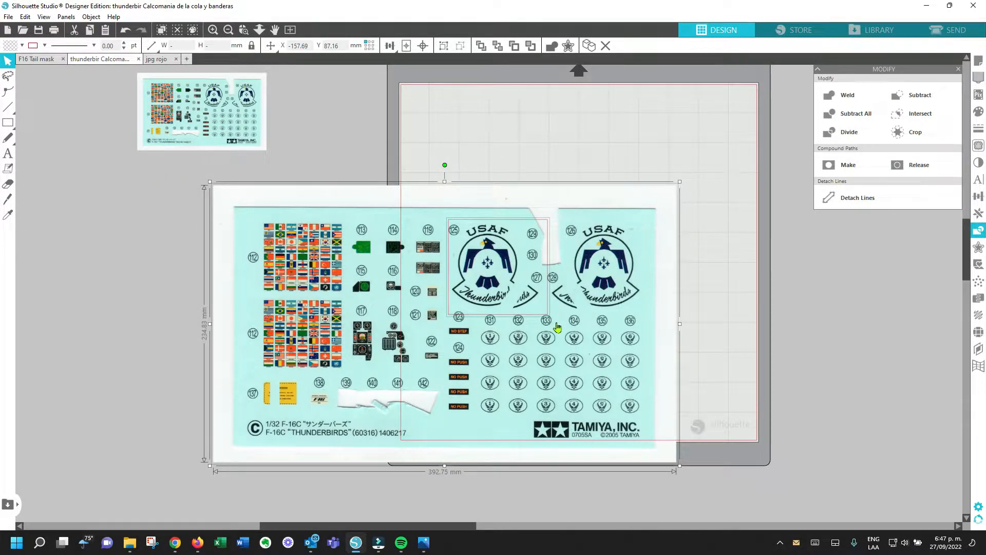
pyautogui.click(979, 231)
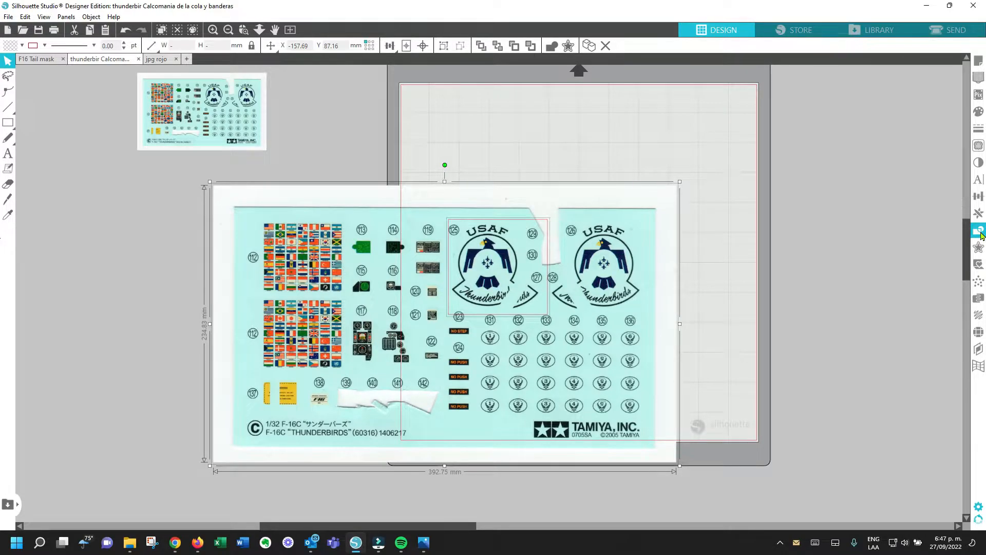
pyautogui.click(981, 233)
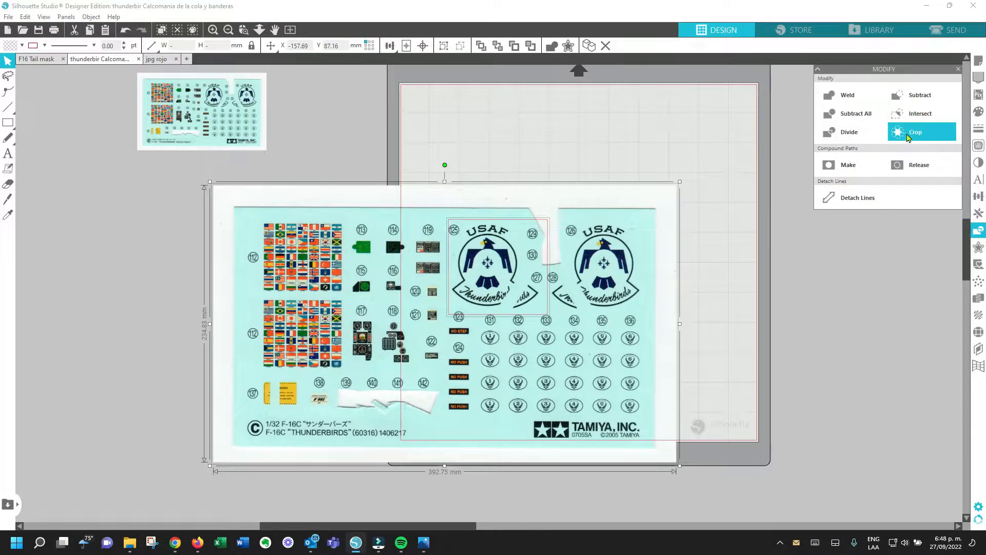
pyautogui.click(907, 135)
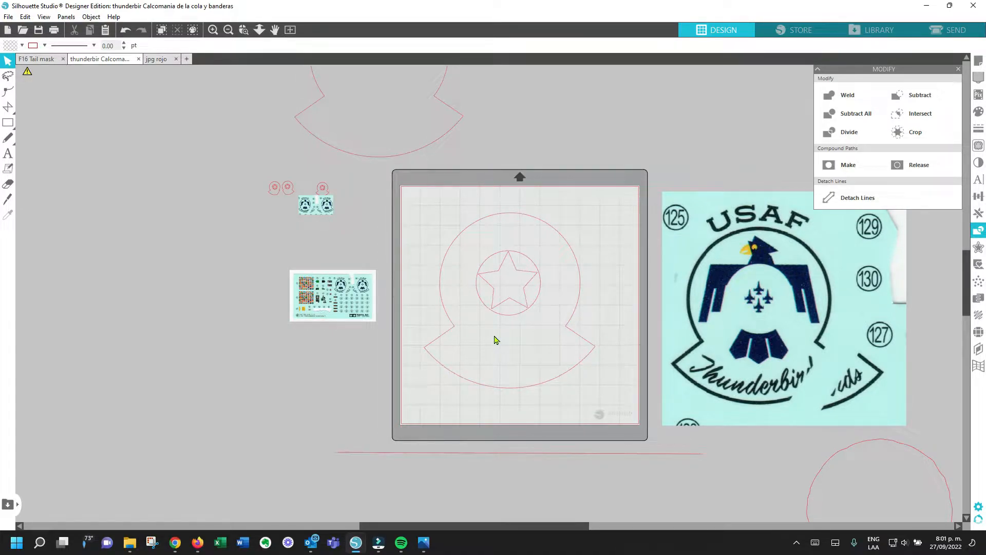
pyautogui.click(727, 302)
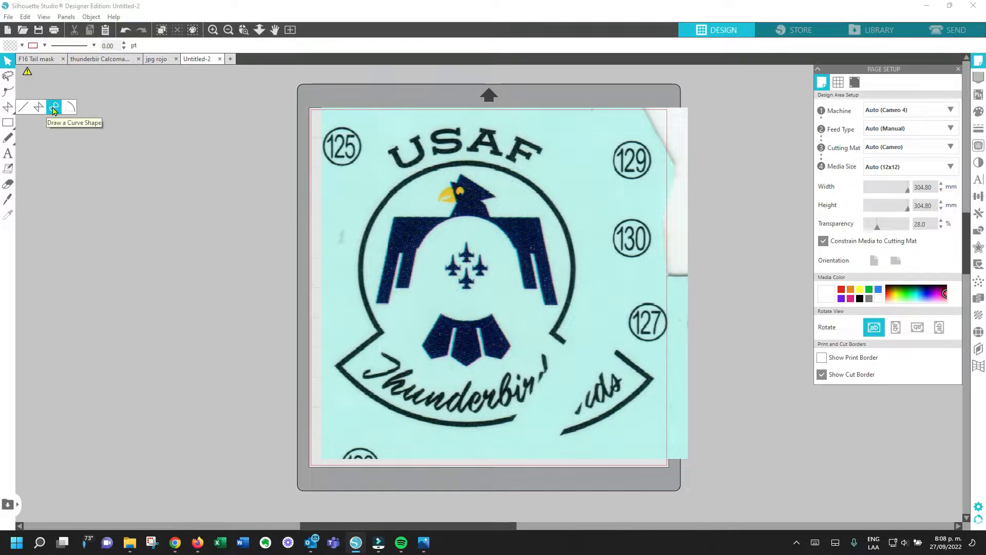
# Step: Trace the emblem's circular border with the Curve Shape tool, counterclockwise from its lower-right end over the top to the lower-left corner
pyautogui.click(54, 108)
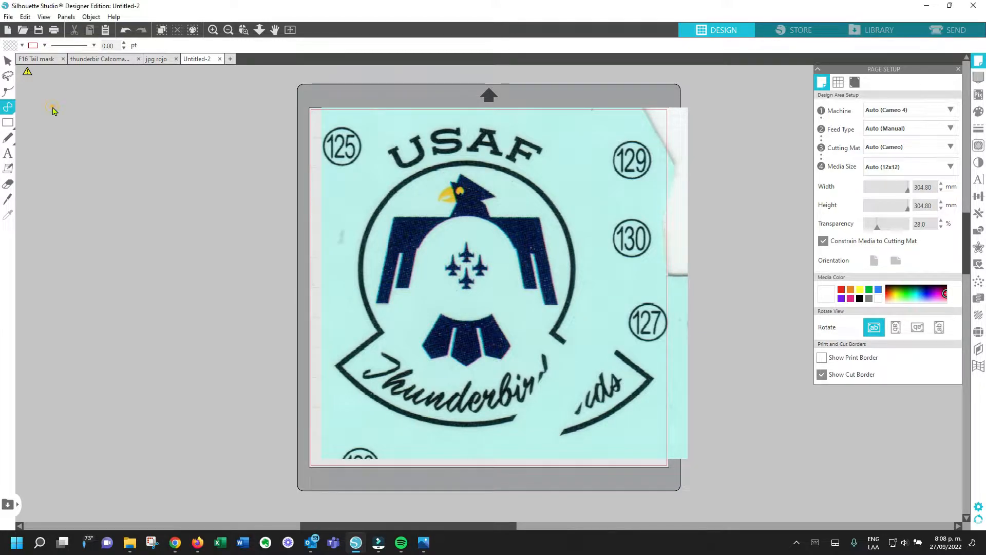
pyautogui.click(553, 332)
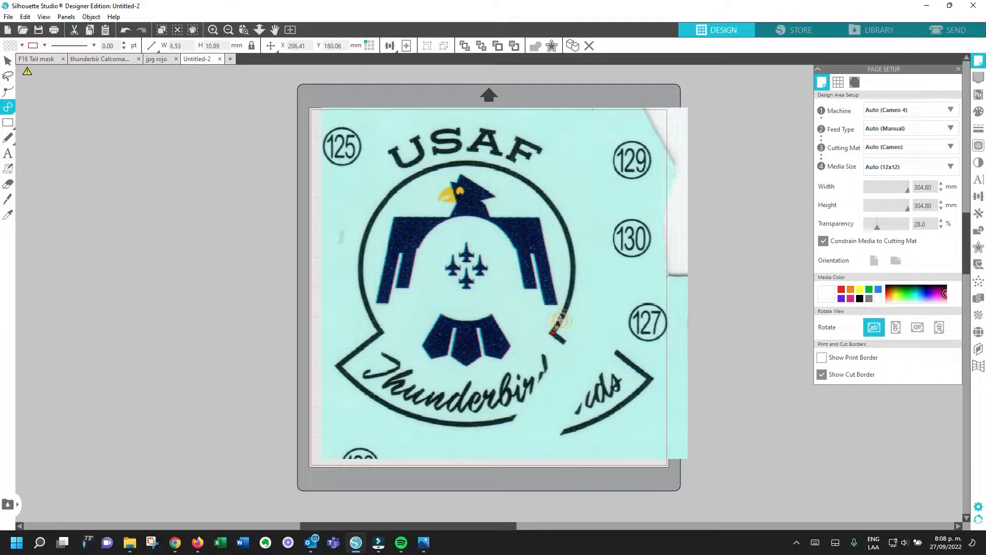
pyautogui.click(565, 308)
pyautogui.click(568, 302)
pyautogui.click(571, 293)
pyautogui.click(572, 281)
pyautogui.click(573, 269)
pyautogui.click(572, 260)
pyautogui.click(570, 248)
pyautogui.click(570, 238)
pyautogui.click(566, 228)
pyautogui.click(557, 214)
pyautogui.click(553, 205)
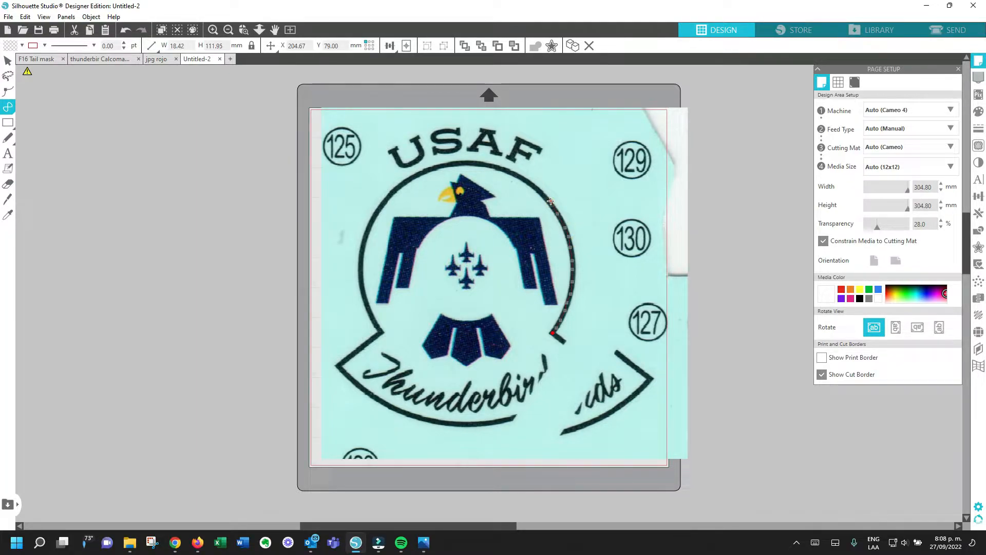
pyautogui.click(543, 193)
pyautogui.click(529, 184)
pyautogui.click(518, 177)
pyautogui.click(502, 167)
pyautogui.click(490, 165)
pyautogui.click(477, 163)
pyautogui.click(467, 163)
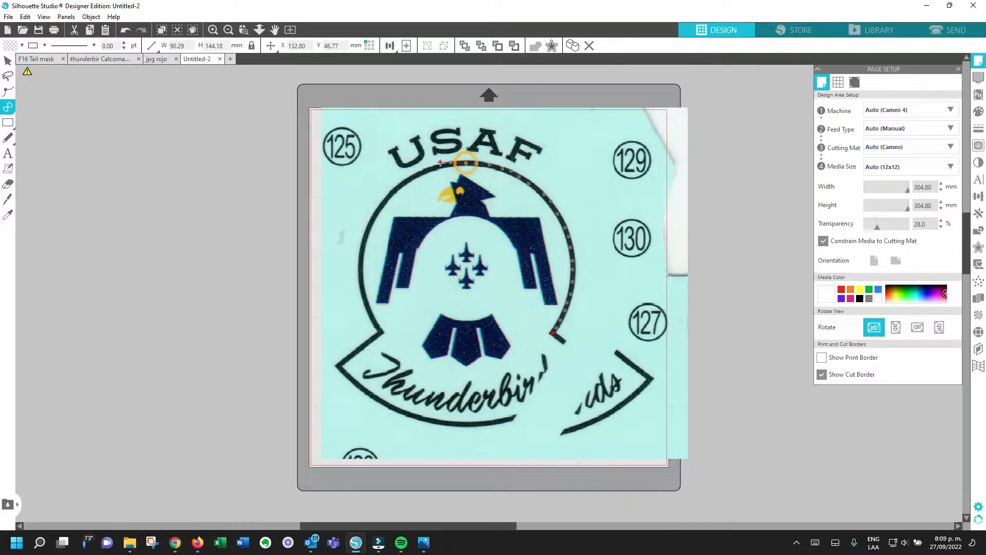
pyautogui.click(419, 174)
pyautogui.click(407, 177)
pyautogui.click(390, 197)
pyautogui.click(378, 214)
pyautogui.click(365, 242)
pyautogui.click(361, 267)
pyautogui.click(363, 293)
pyautogui.click(379, 330)
# Step: Continue the curve around the emblem's Thunderbirds banner to its broken end, and close the shape at the starting point
pyautogui.click(337, 364)
pyautogui.hotkey('ctrl', 'z')
pyautogui.click(370, 341)
pyautogui.click(337, 366)
pyautogui.click(356, 383)
pyautogui.click(391, 404)
pyautogui.click(419, 416)
pyautogui.click(447, 423)
pyautogui.click(491, 426)
pyautogui.click(514, 419)
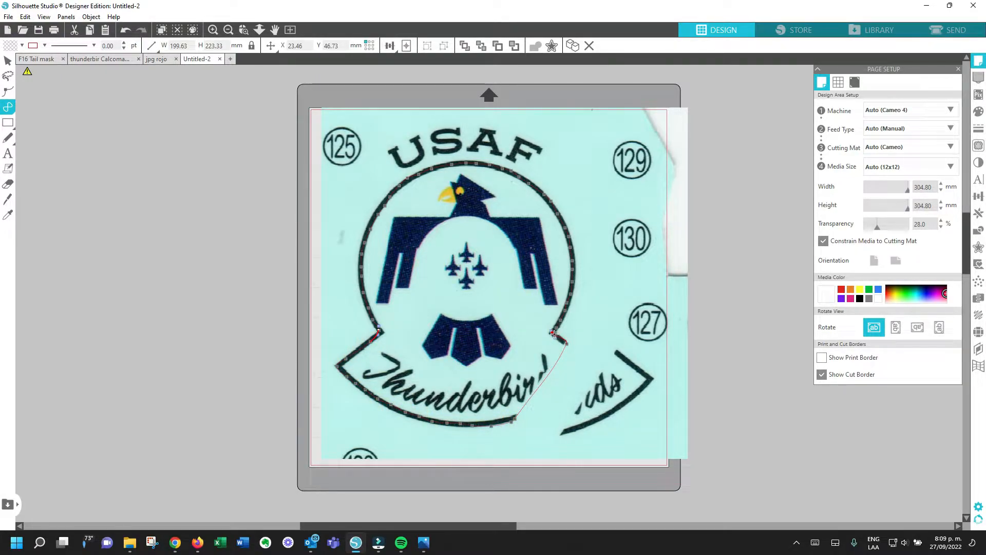
pyautogui.click(552, 333)
pyautogui.click(8, 60)
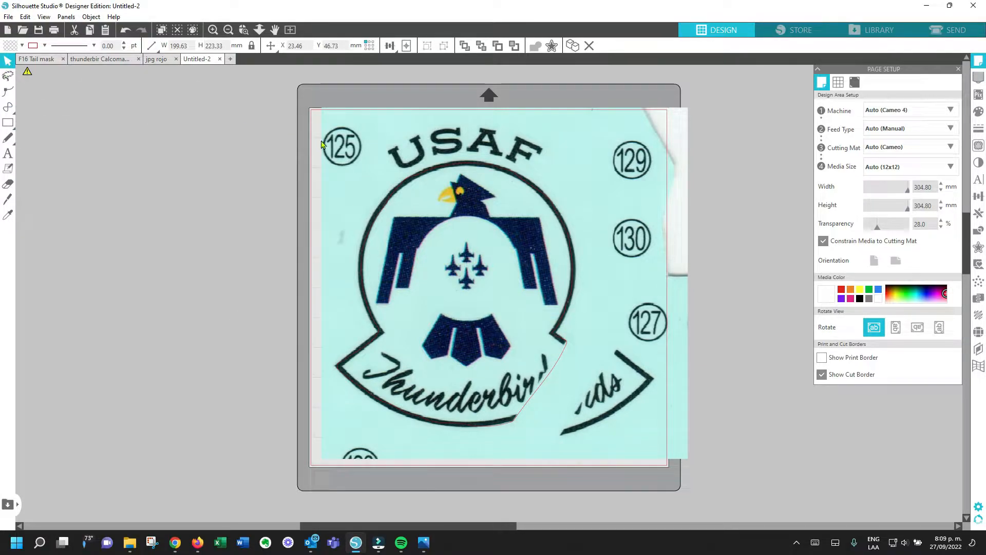
# Step: Move the emblem image off the mat to uncover the traced outline, and open the outline for point editing
pyautogui.moveTo(398, 169)
pyautogui.mouseDown()
pyautogui.moveTo(136, 192)
pyautogui.moveTo(123, 206)
pyautogui.moveTo(57, 199)
pyautogui.moveTo(86, 168)
pyautogui.mouseUp()
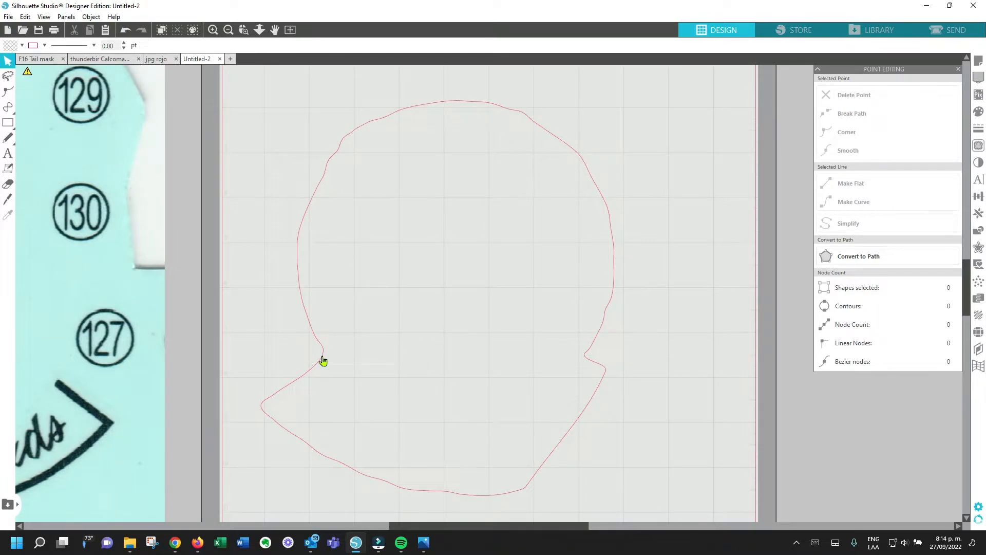
pyautogui.doubleClick(318, 196)
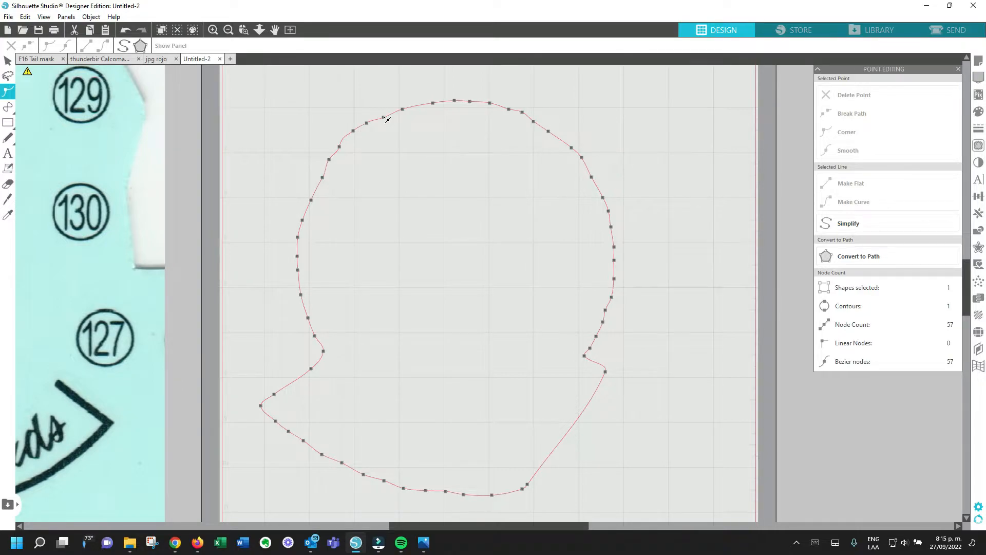
# Step: Pull points on the outline's upper-left and lower-left edges outward, and add a point on the lower-left bulge
pyautogui.moveTo(384, 117); pyautogui.dragTo(375, 97)
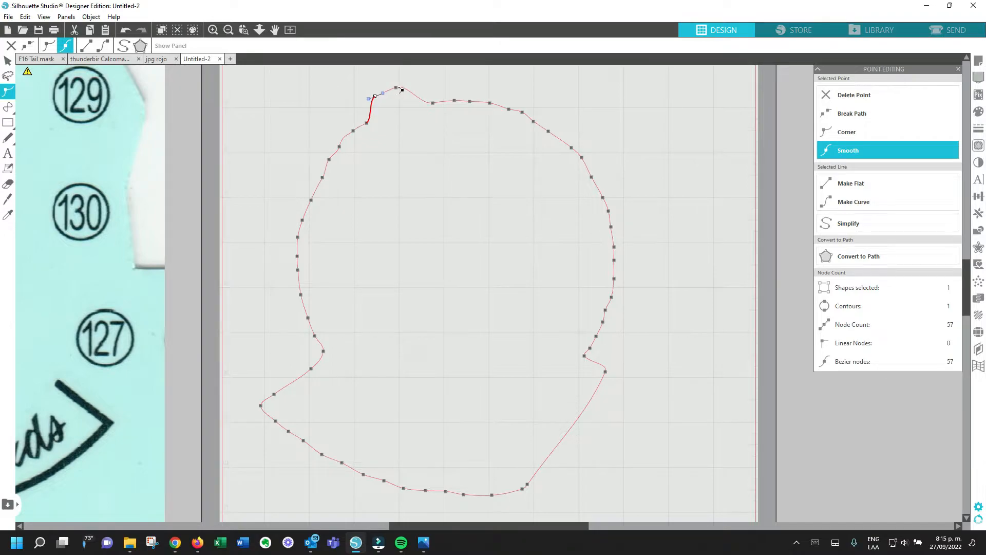
pyautogui.moveTo(309, 319); pyautogui.dragTo(276, 307)
pyautogui.click(283, 300)
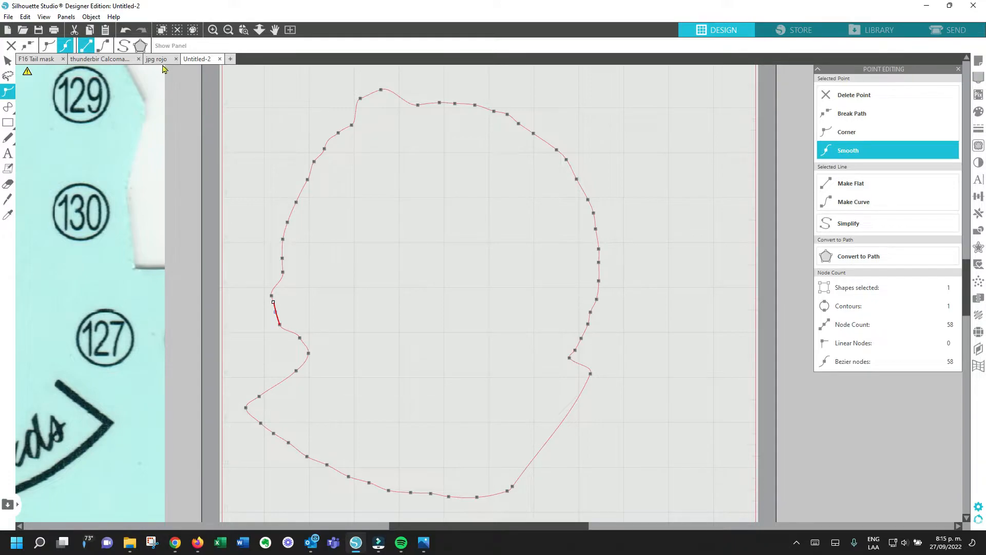
# Step: Pull the next upper-left node outward as a flat corner, make it smooth, adjust its handle, and set it back to Corner
pyautogui.click(351, 126)
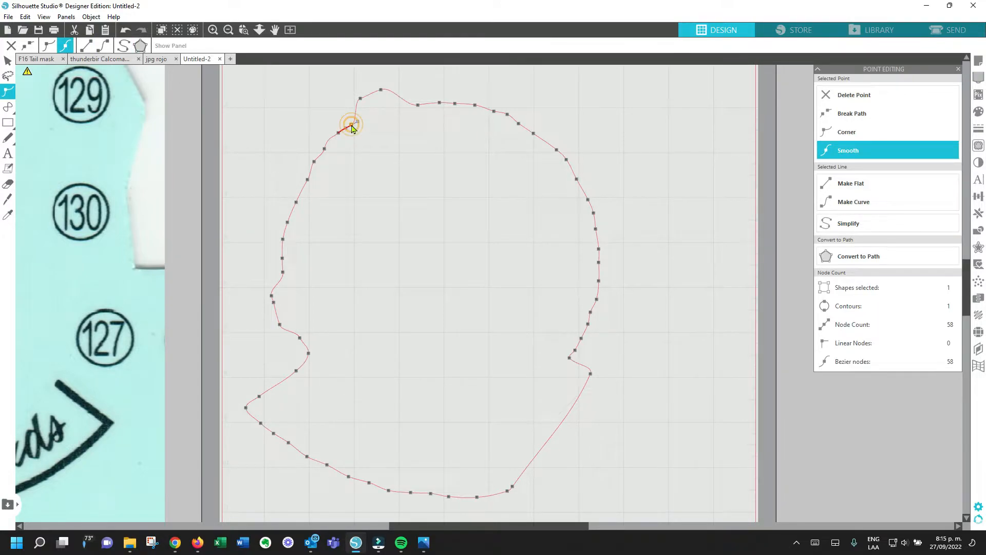
pyautogui.click(48, 45)
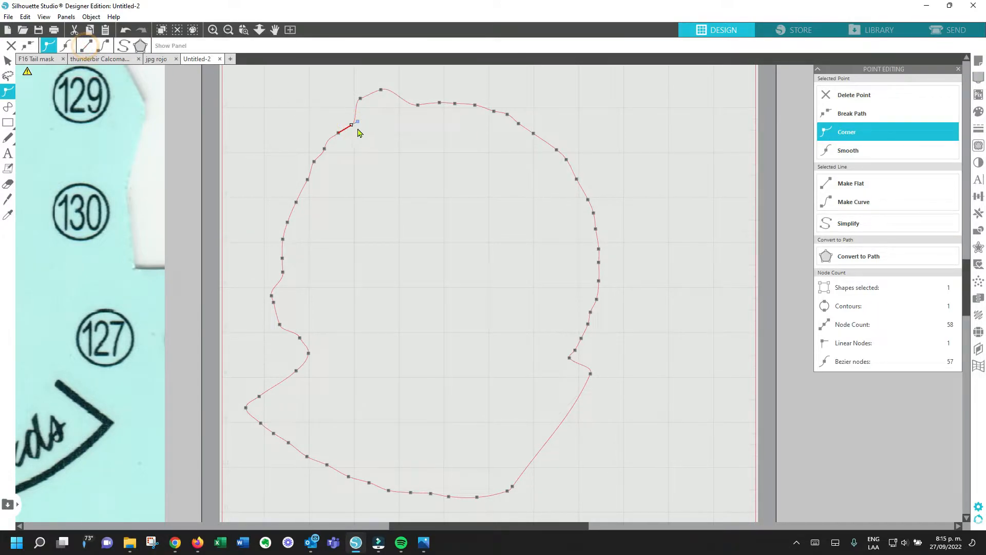
pyautogui.moveTo(351, 125); pyautogui.dragTo(334, 102)
pyautogui.click(65, 45)
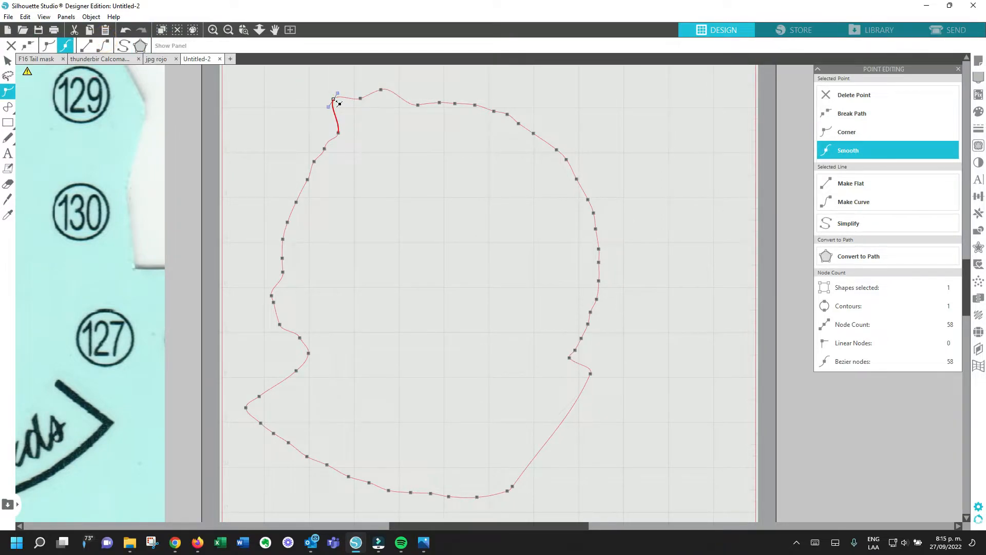
pyautogui.moveTo(340, 95)
pyautogui.mouseDown()
pyautogui.moveTo(331, 91)
pyautogui.moveTo(340, 96)
pyautogui.mouseUp()
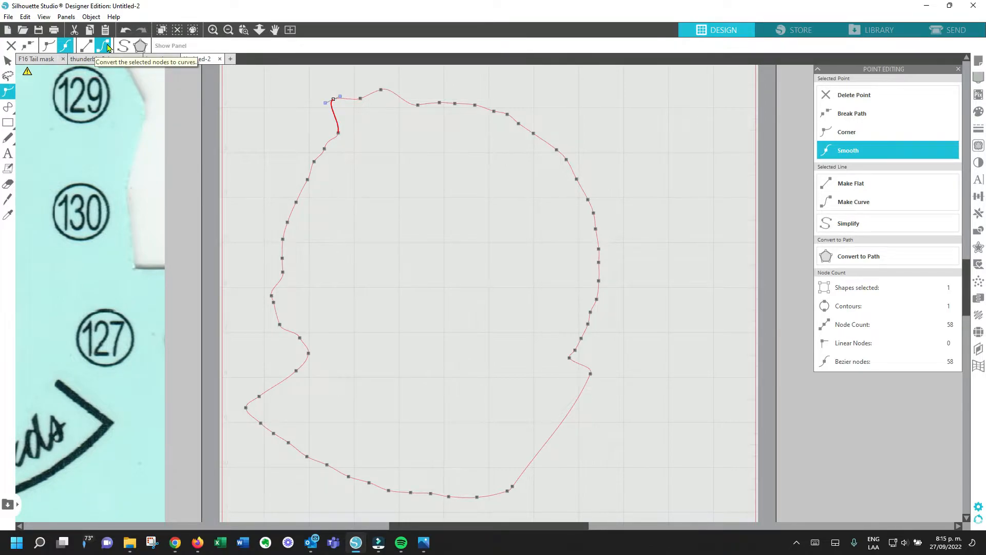
pyautogui.click(49, 48)
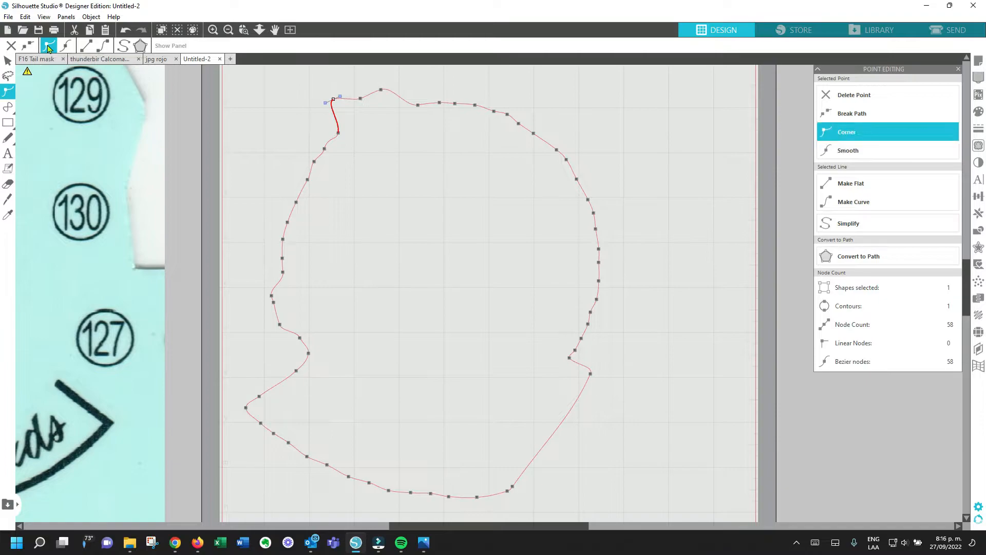
pyautogui.click(333, 99)
# Step: Add a point just below the raised upper-left corner, pull it outward into a spike, and make its segment flat
pyautogui.click(324, 150)
pyautogui.moveTo(328, 147); pyautogui.dragTo(297, 128)
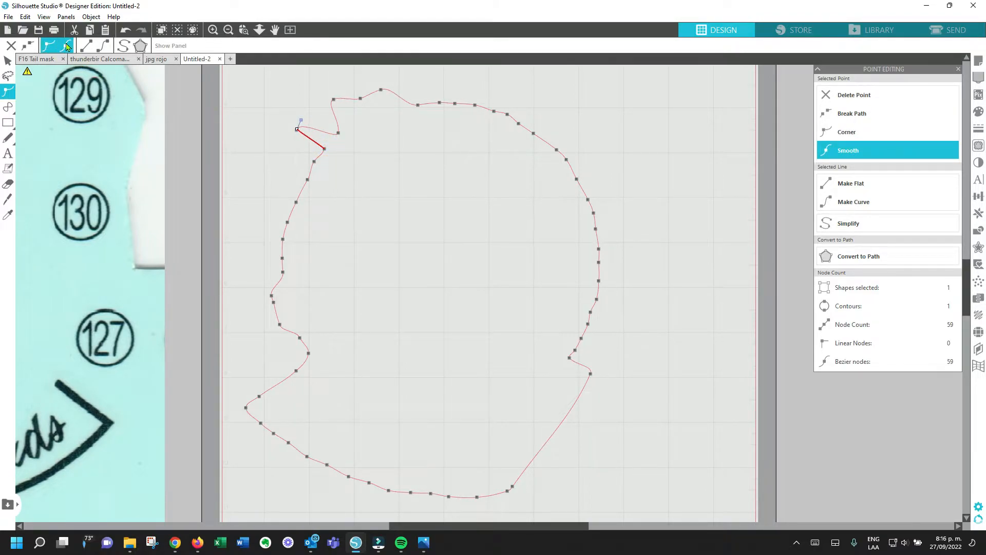
pyautogui.click(85, 46)
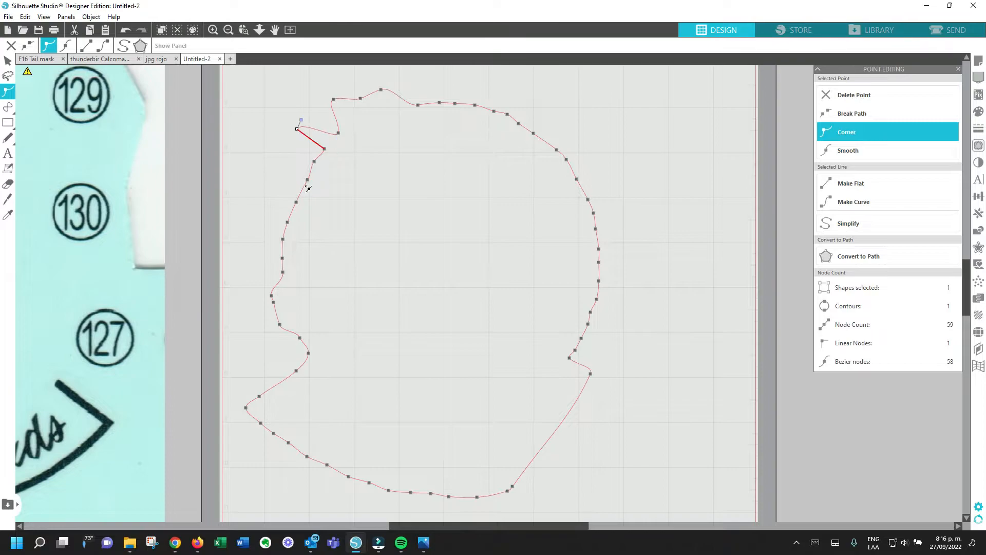
# Step: Draw a slanted straight line about 68 mm wide and 46 mm high outside the outline's upper-right edge
pyautogui.moveTo(7, 106)
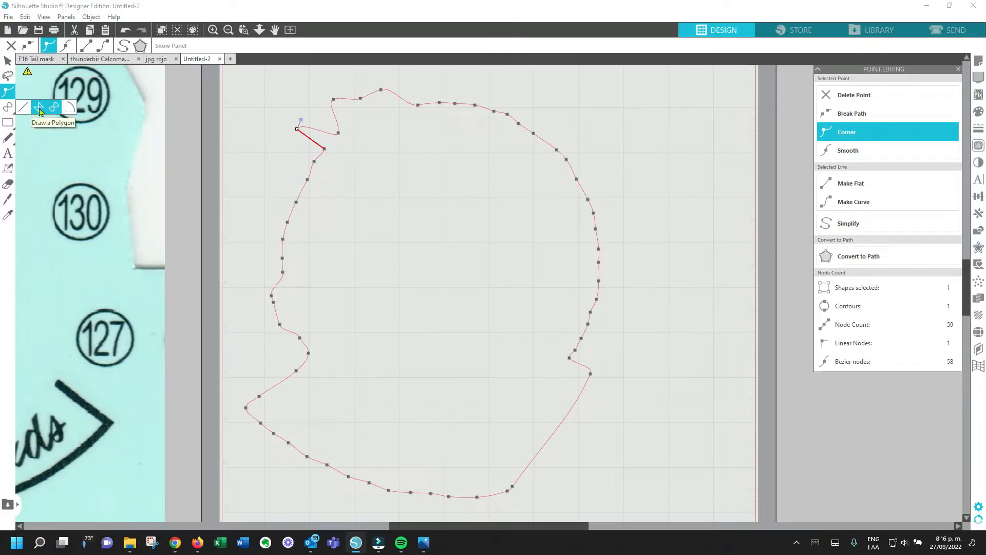
pyautogui.click(23, 109)
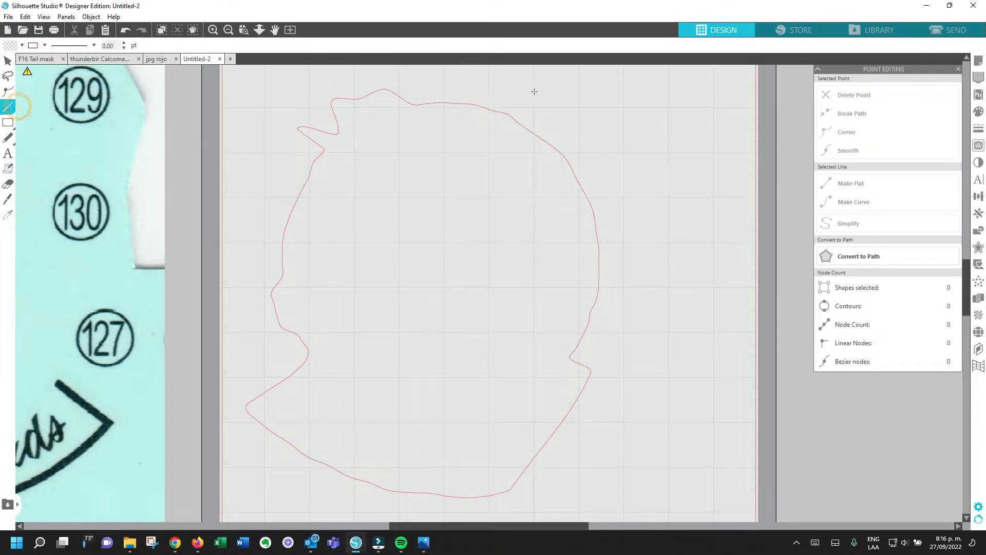
pyautogui.click(543, 91)
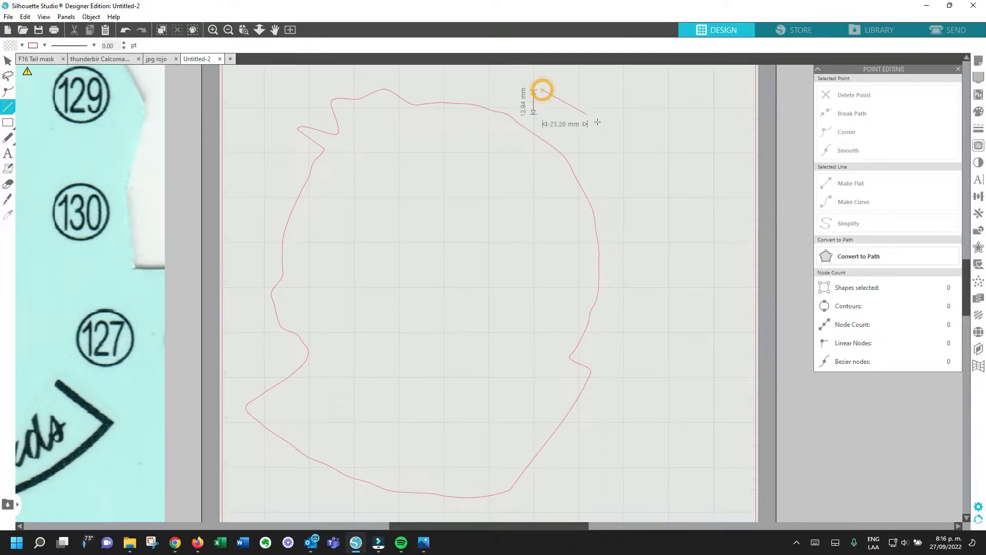
pyautogui.click(662, 173)
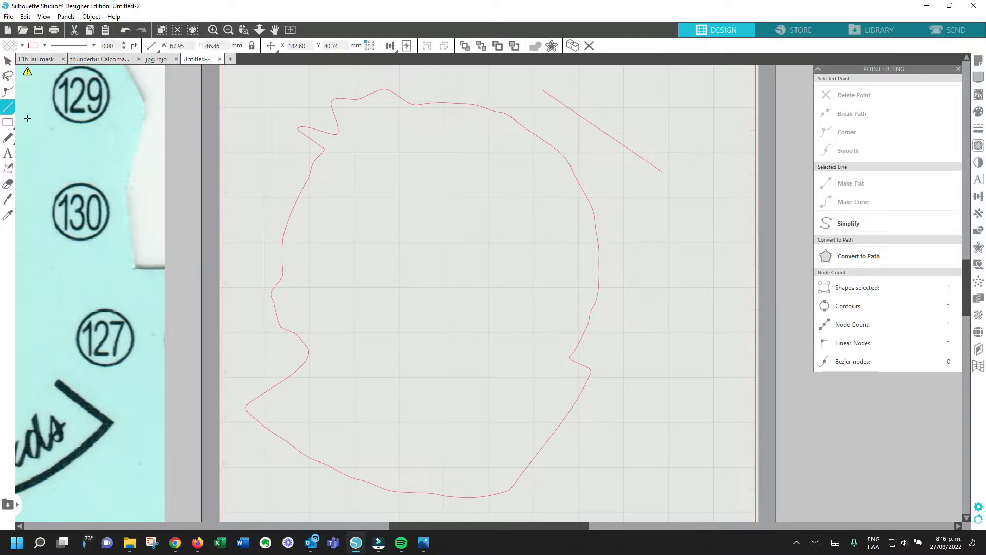
# Step: Draw a closed five-sided polygon about 58 mm wide and 37 mm high around the outline's upper-left spike
pyautogui.click(8, 108)
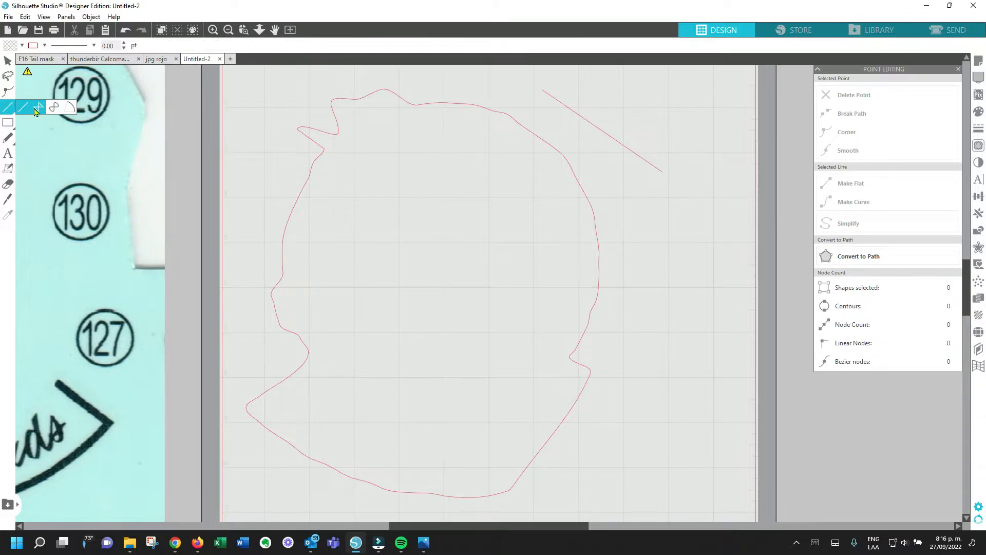
pyautogui.click(37, 108)
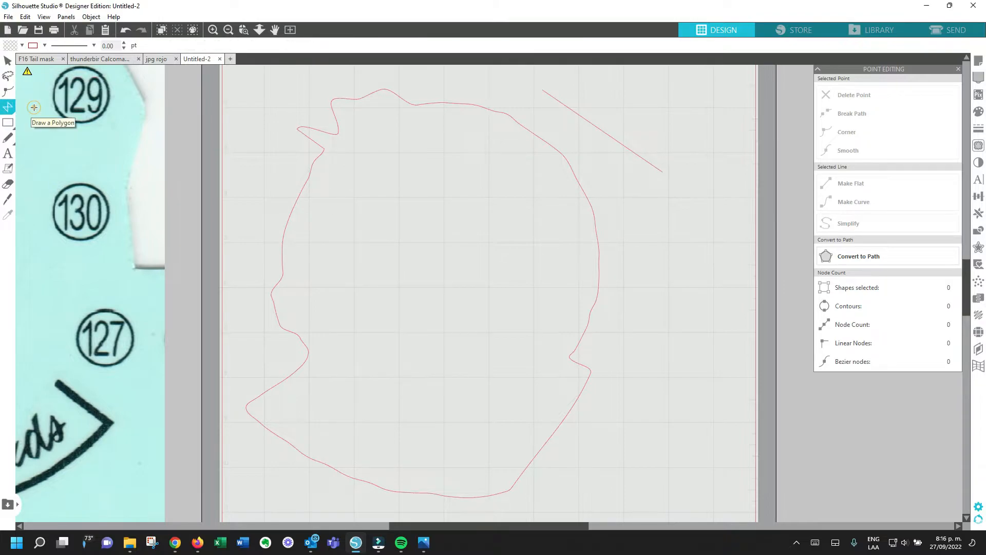
pyautogui.click(287, 92)
pyautogui.click(278, 134)
pyautogui.click(340, 152)
pyautogui.click(379, 112)
pyautogui.click(354, 86)
pyautogui.click(286, 93)
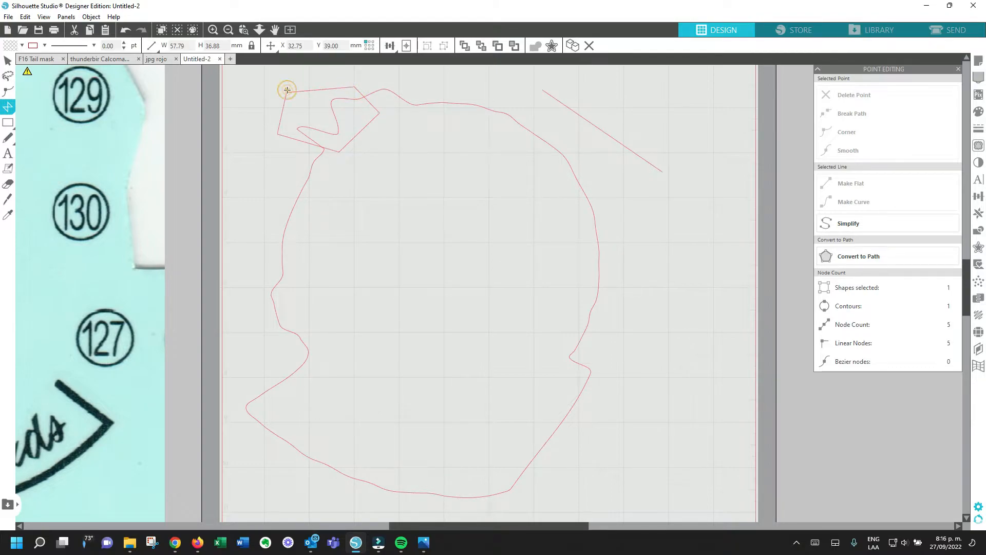
pyautogui.click(10, 110)
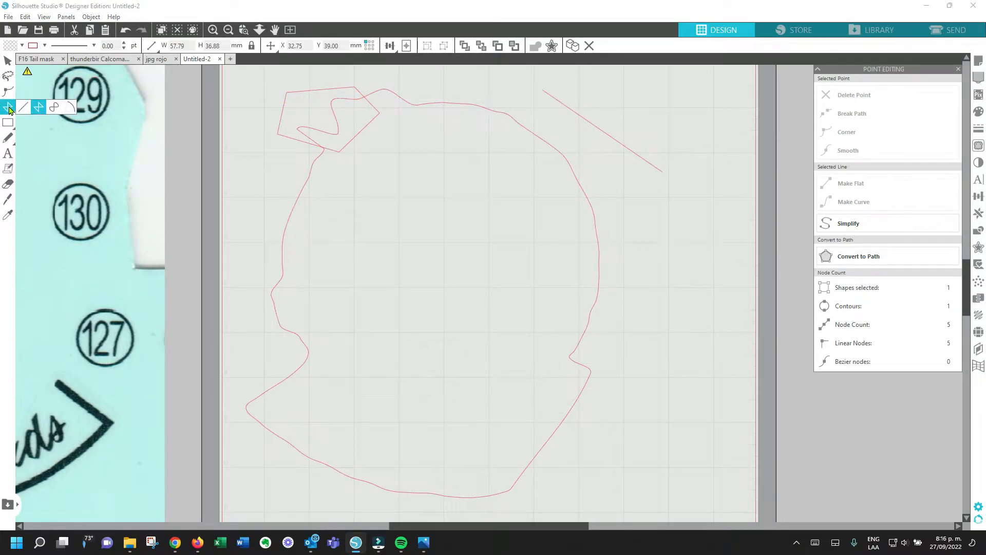
pyautogui.click(54, 107)
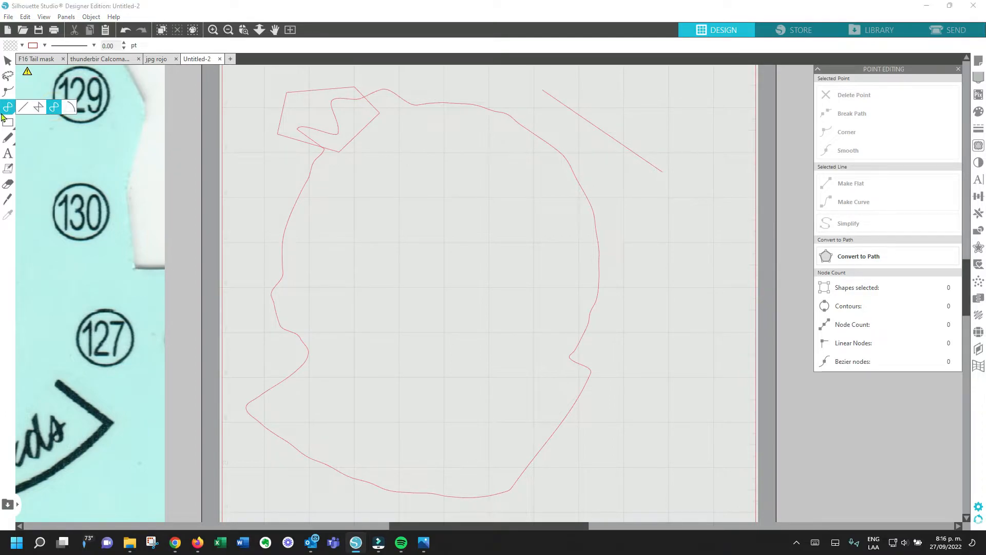
pyautogui.click(54, 110)
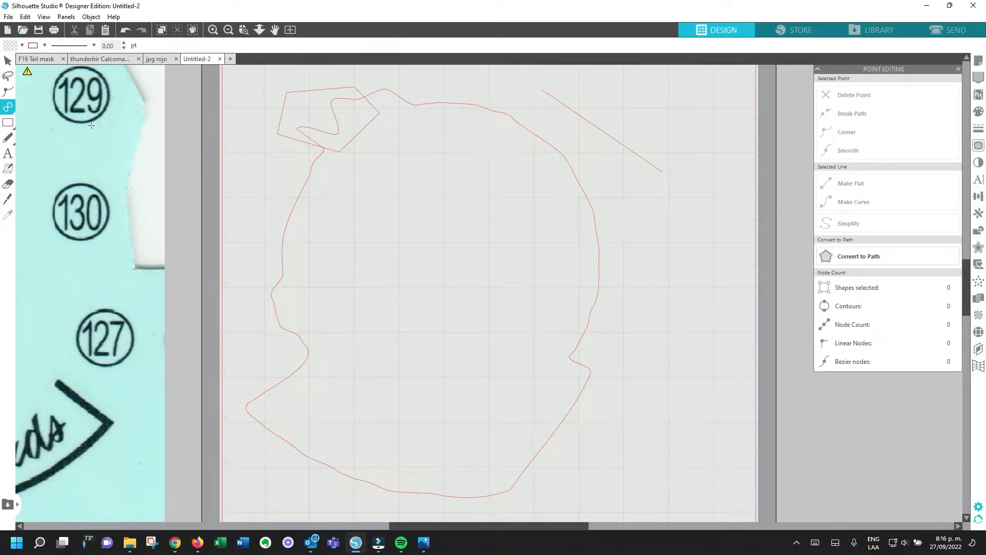
pyautogui.moveTo(8, 106)
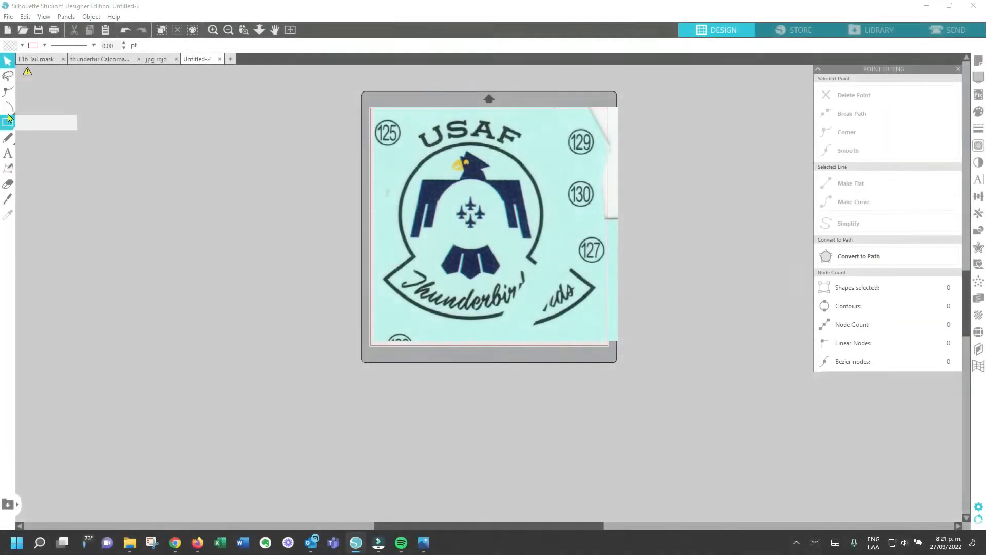
# Step: Draw an arc of about 91 mm radius along the emblem's black ring, centred on the four jets and ending at the ring's lower ends
pyautogui.moveTo(9, 108)
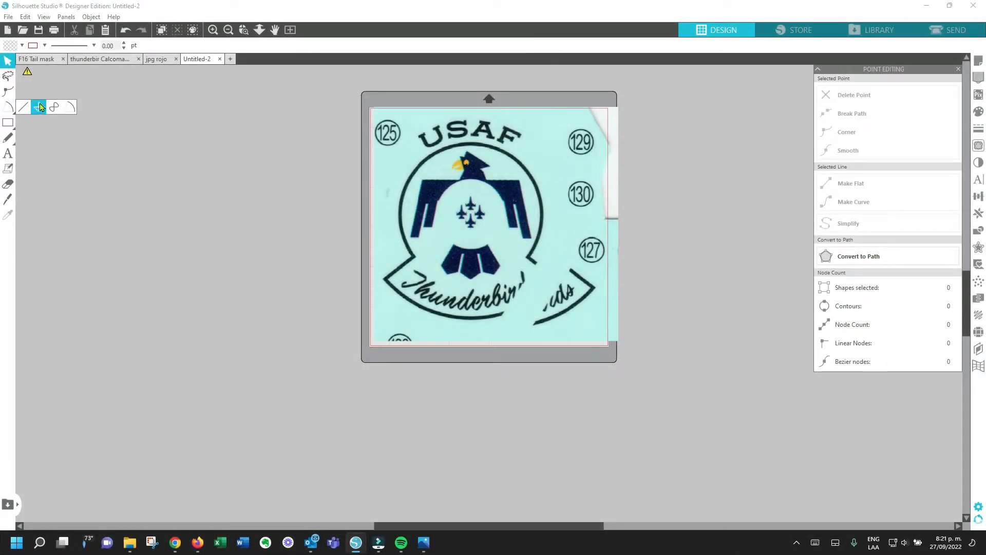
pyautogui.click(72, 111)
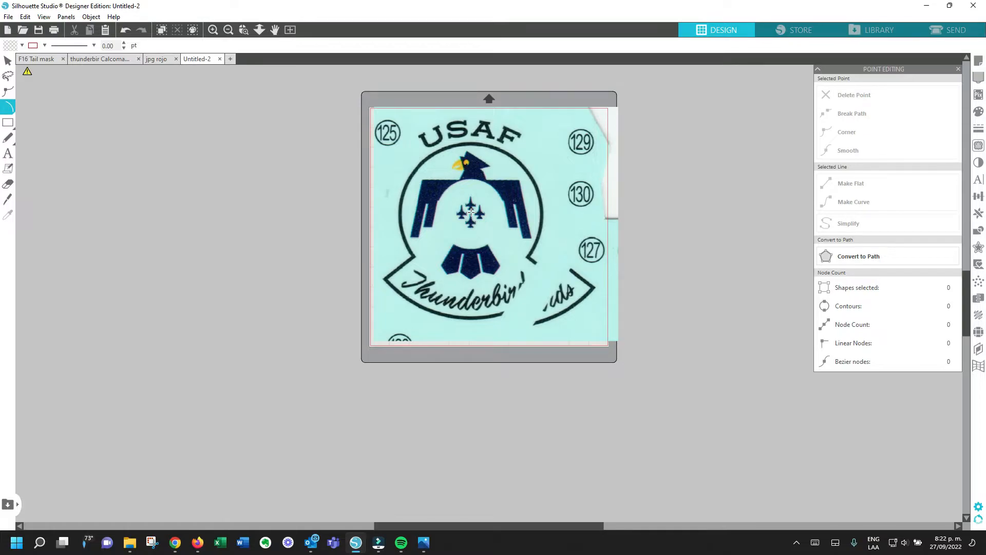
pyautogui.moveTo(463, 221); pyautogui.dragTo(415, 255)
pyautogui.moveTo(414, 255); pyautogui.dragTo(414, 255)
pyautogui.doubleClick(530, 258)
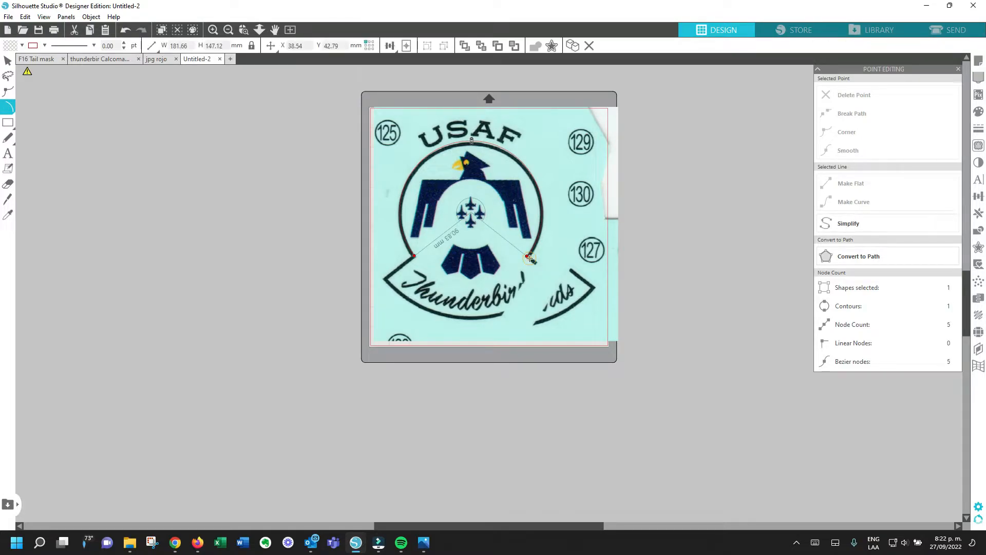
# Step: Uncover the arc and shift it slightly up and left, placing the emblem image back over it with the ring aligned
pyautogui.click(9, 61)
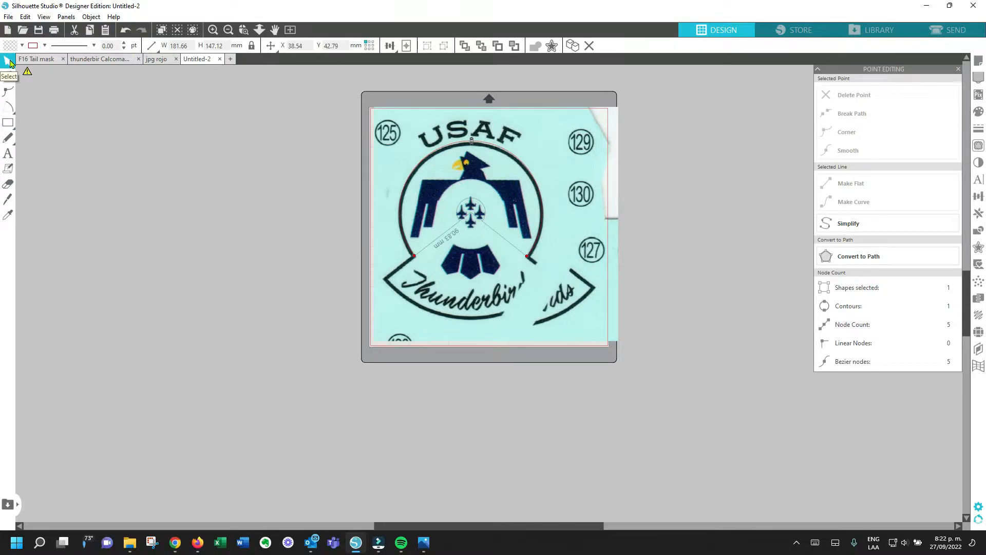
pyautogui.moveTo(392, 149); pyautogui.dragTo(588, 164)
pyautogui.click(452, 137)
pyautogui.click(455, 142)
pyautogui.moveTo(455, 145); pyautogui.dragTo(453, 138)
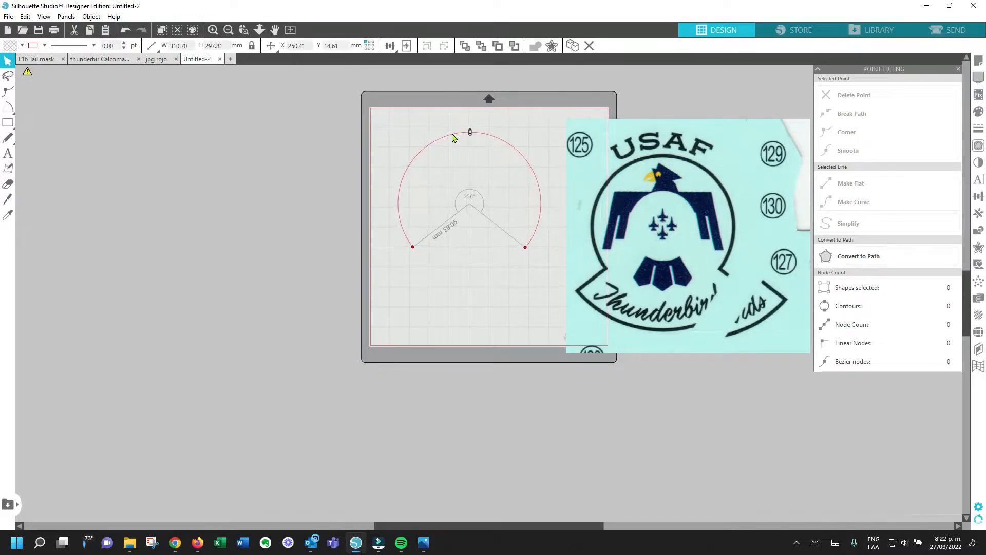
pyautogui.click(392, 234)
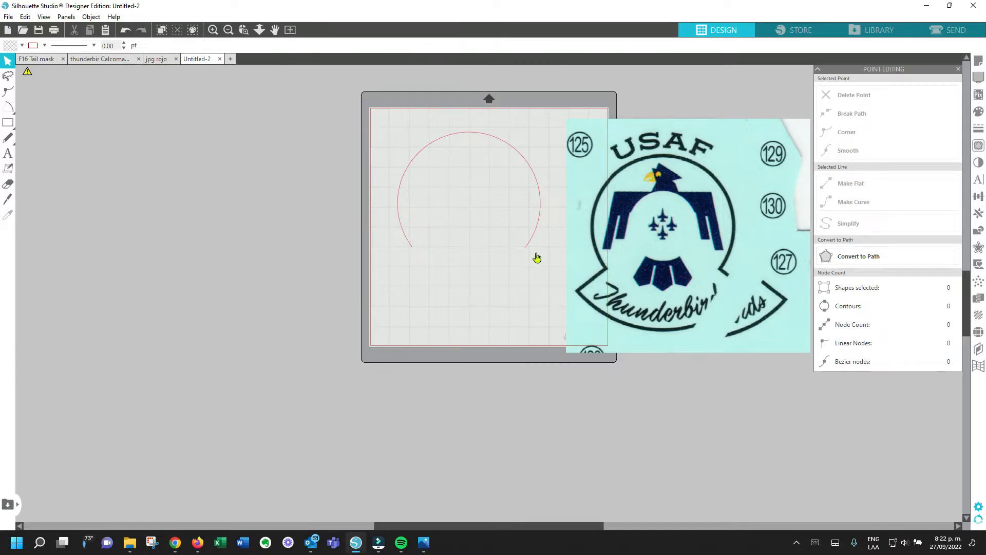
pyautogui.moveTo(673, 167); pyautogui.dragTo(476, 145)
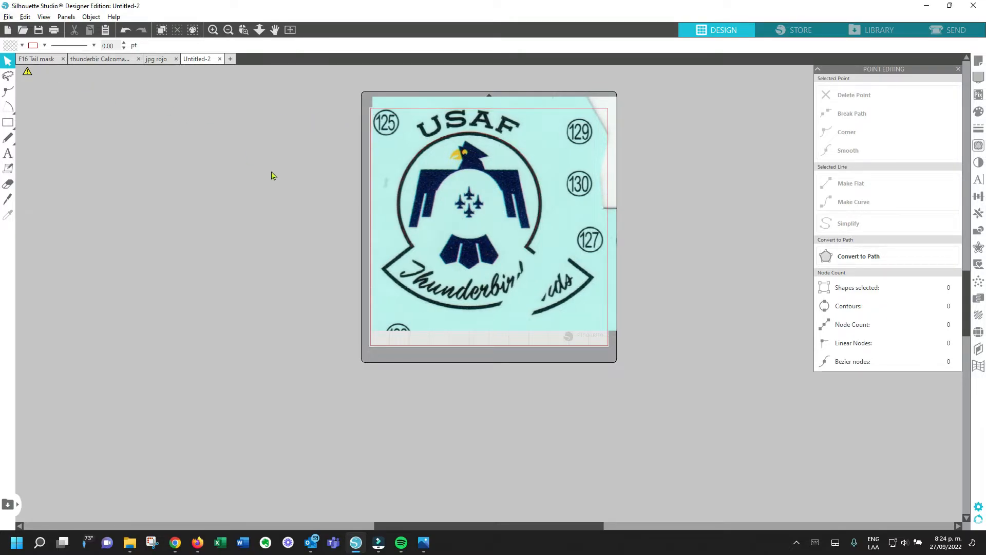
# Step: Move the emblem image off the arc and set the arc's line thickness to 2 pt
pyautogui.click(6, 61)
pyautogui.moveTo(426, 201); pyautogui.dragTo(572, 232)
pyautogui.click(418, 161)
pyautogui.click(413, 158)
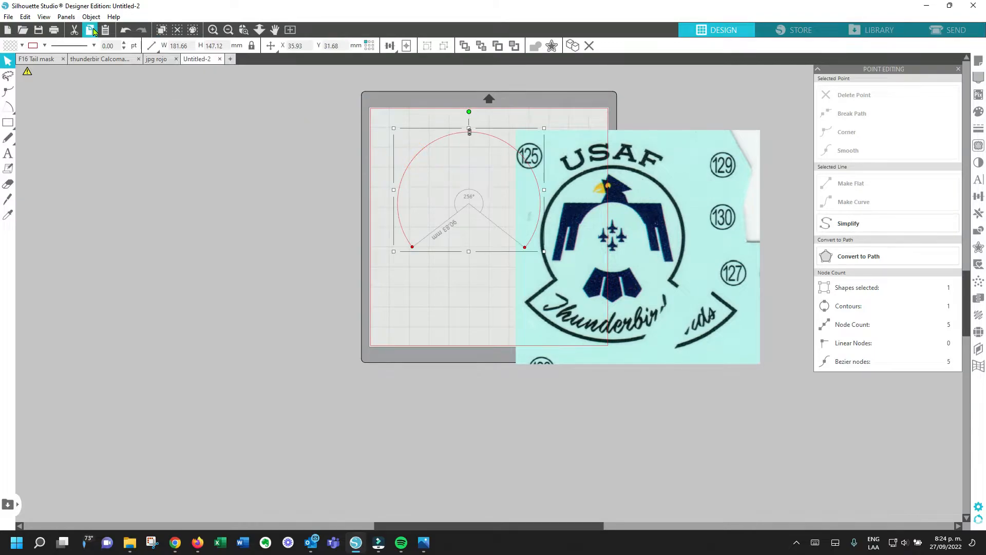
pyautogui.doubleClick(116, 45)
pyautogui.write('2')
pyautogui.press('Return')
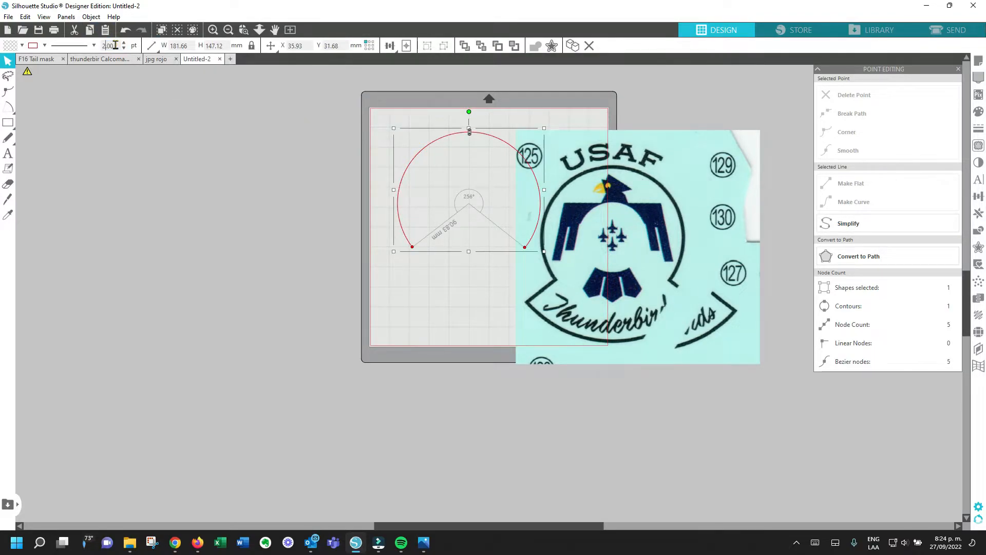
# Step: Move the emblem image back onto the mat so its black ring lines up with the arc
pyautogui.moveTo(586, 196); pyautogui.dragTo(462, 164)
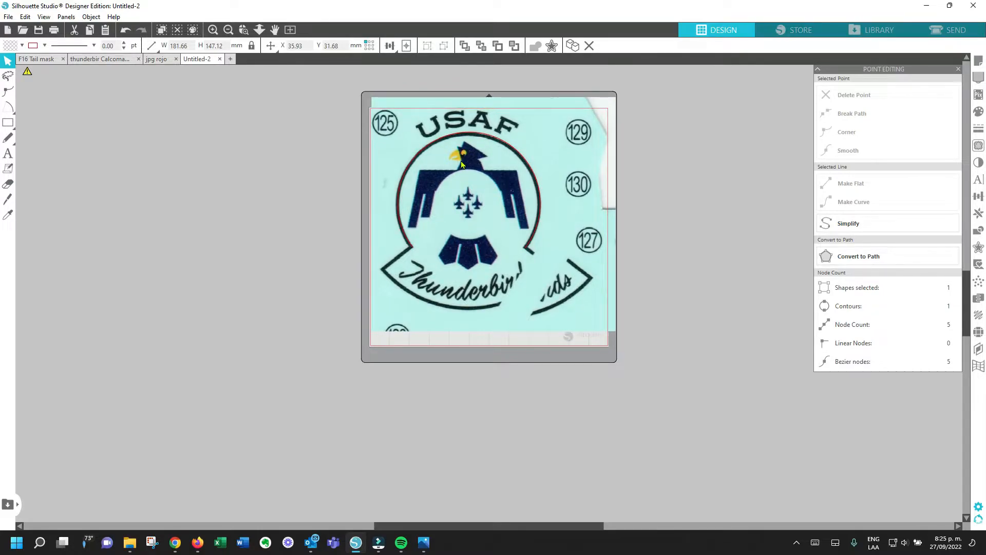
pyautogui.moveTo(461, 164); pyautogui.dragTo(462, 165)
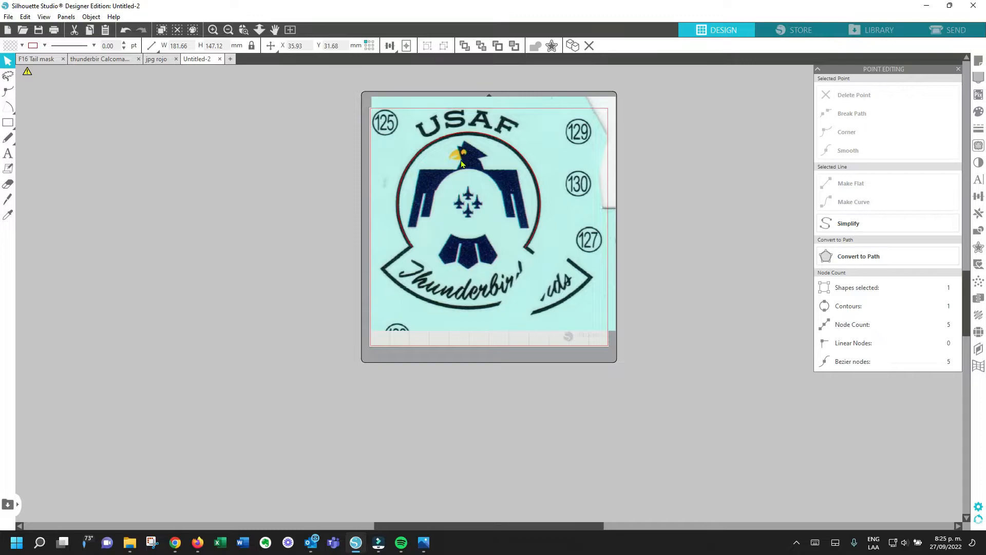
pyautogui.moveTo(461, 164); pyautogui.dragTo(461, 164)
# Step: Draw a lower arc of about 137 mm radius along the banner's bottom edge, centred on the jets and starting at the banner's left corner
pyautogui.moveTo(9, 108)
pyautogui.click(71, 107)
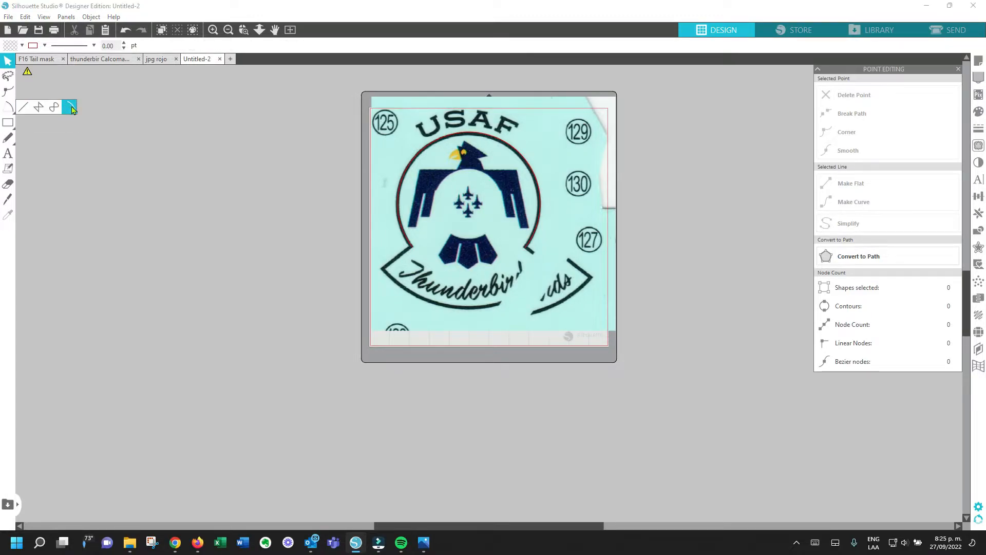
pyautogui.click(71, 108)
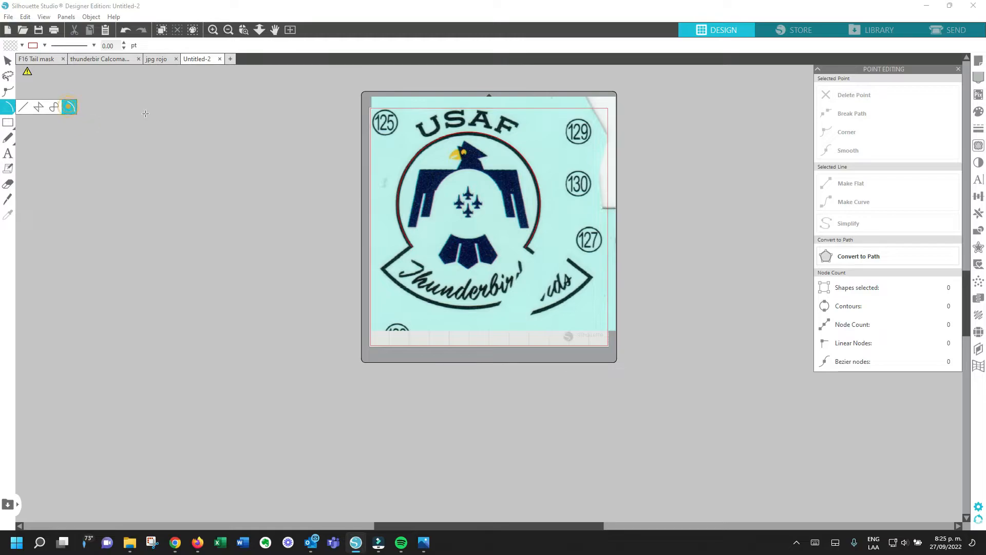
pyautogui.click(468, 202)
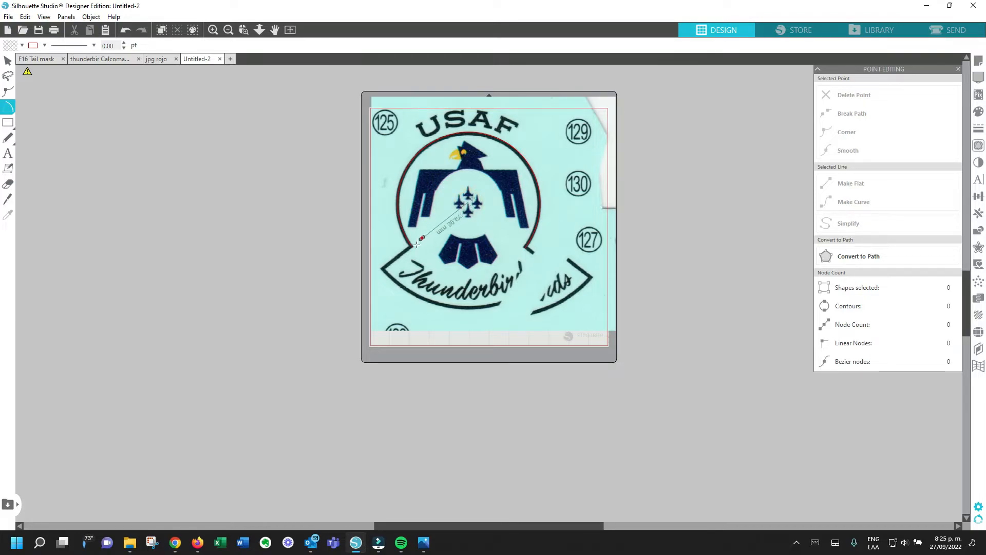
pyautogui.click(384, 269)
pyautogui.click(526, 247)
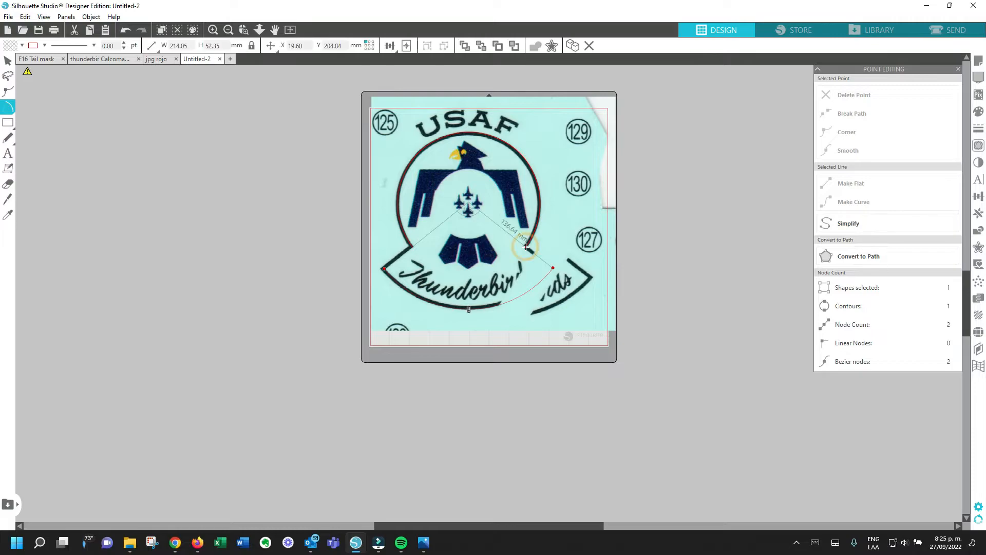
# Step: Move the emblem image aside and set the lower arc's line thickness to 2 pt
pyautogui.click(7, 61)
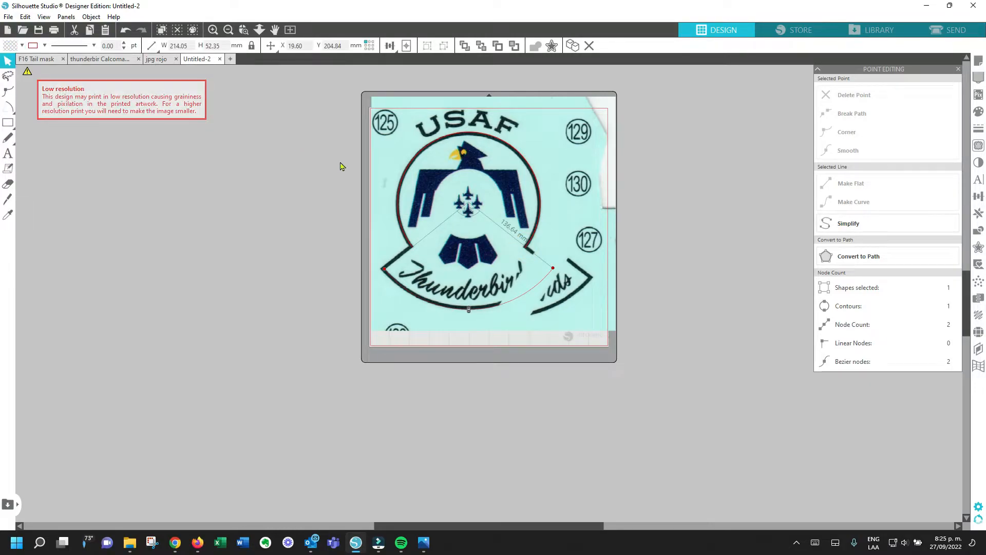
pyautogui.moveTo(450, 176); pyautogui.dragTo(590, 197)
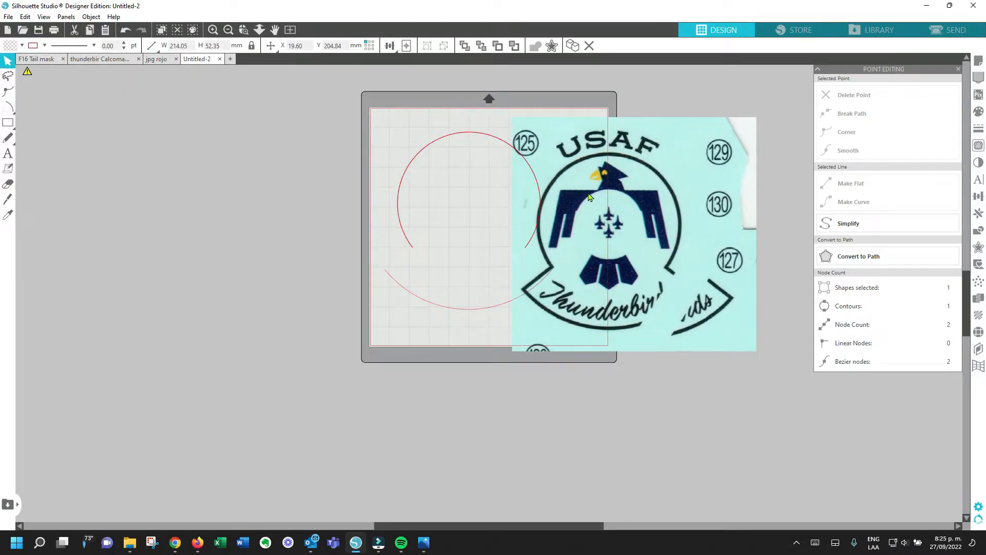
pyautogui.click(446, 172)
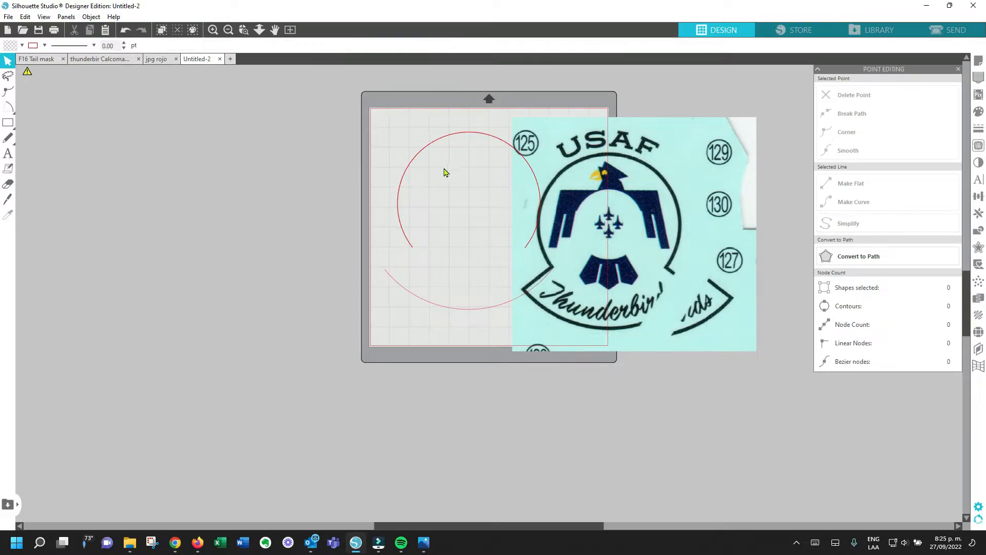
pyautogui.click(439, 306)
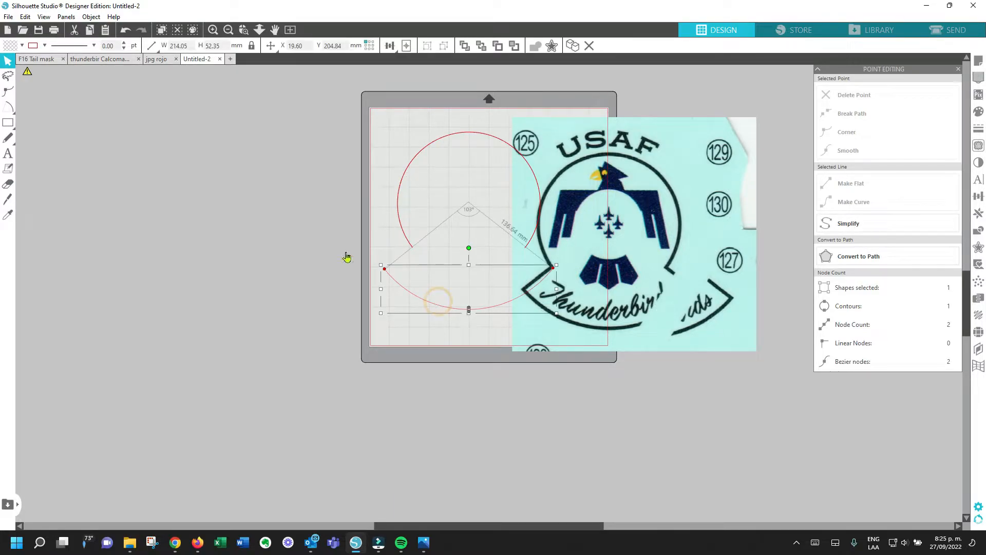
pyautogui.doubleClick(108, 45)
pyautogui.write('2')
pyautogui.press('Return')
# Step: Move the emblem image completely off the mat so that both arcs are uncovered
pyautogui.click(207, 271)
pyautogui.moveTo(666, 226); pyautogui.dragTo(764, 226)
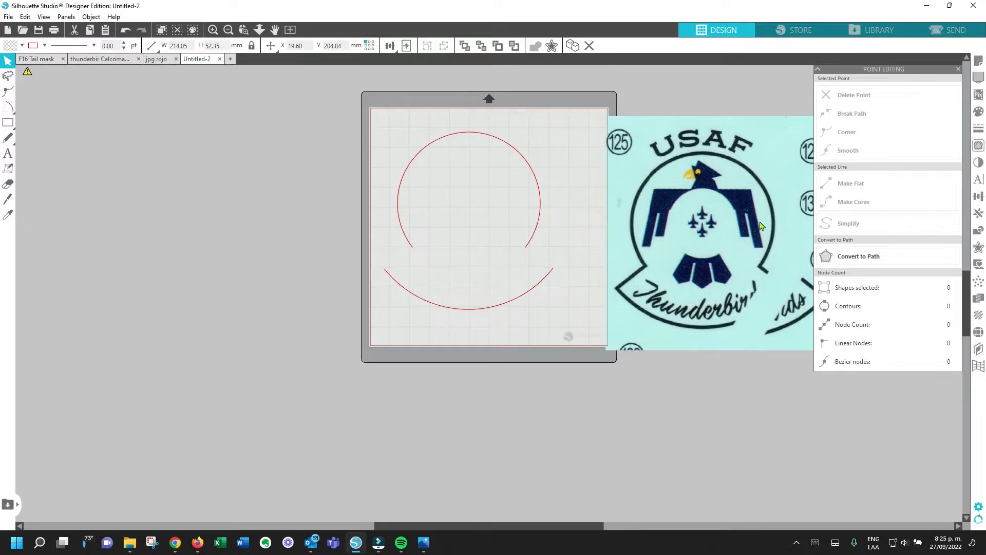
pyautogui.click(516, 231)
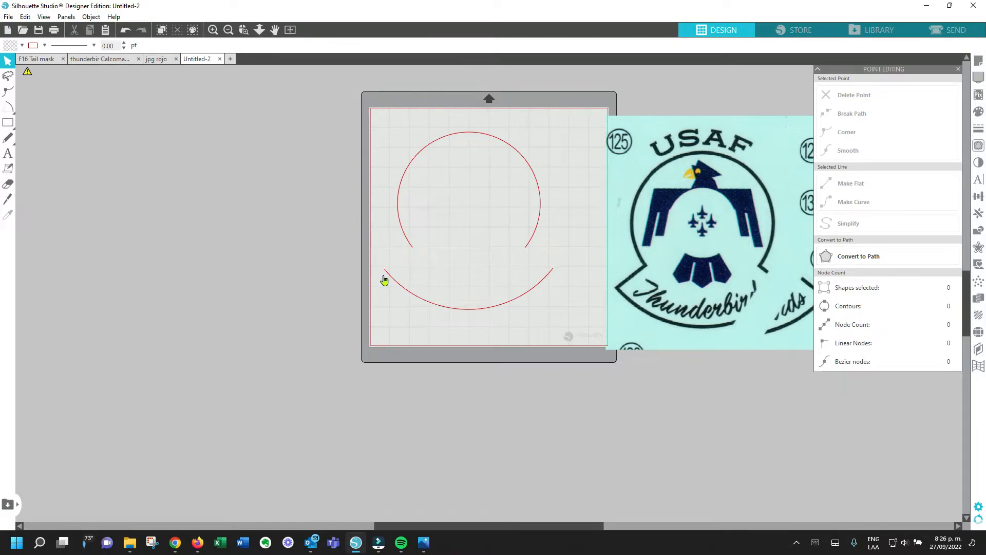
pyautogui.moveTo(8, 108)
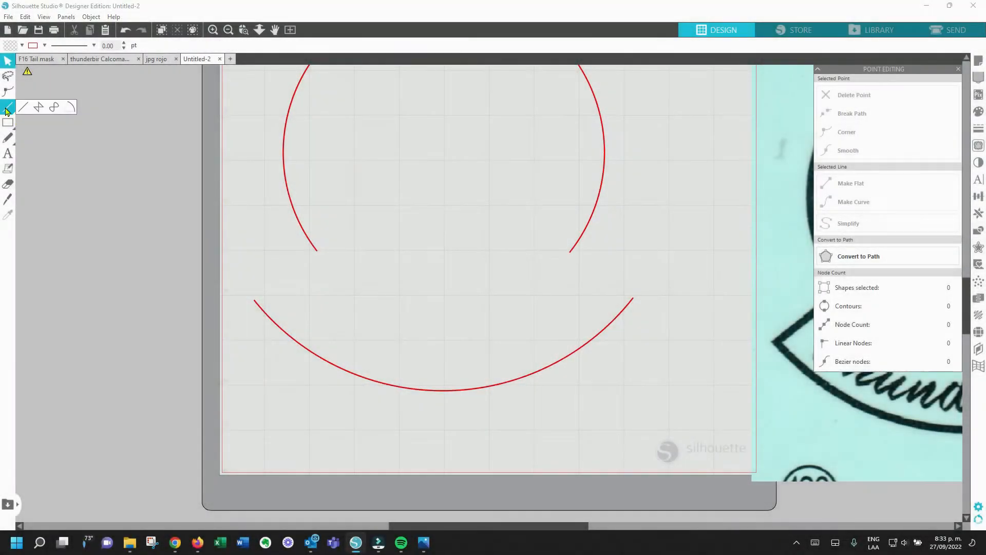
pyautogui.click(24, 109)
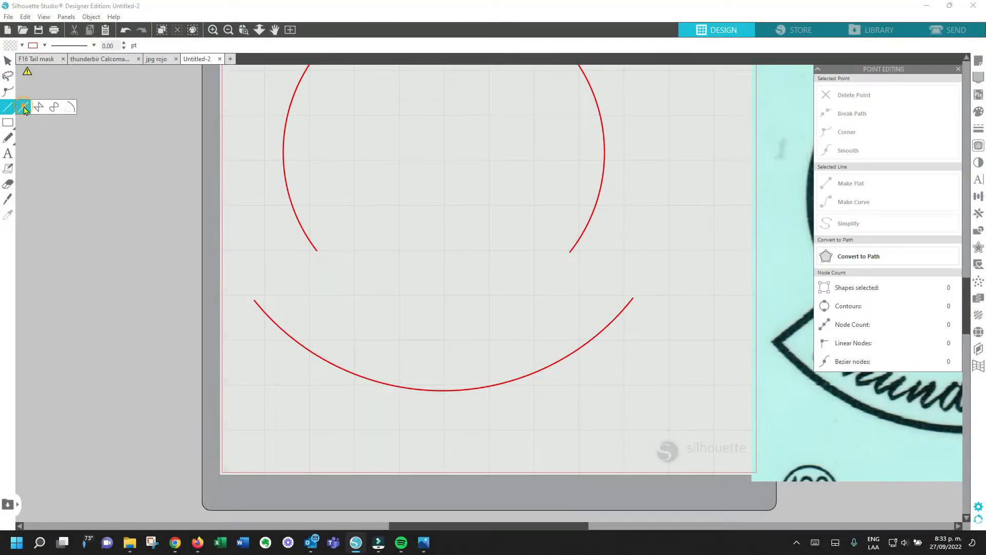
pyautogui.click(9, 60)
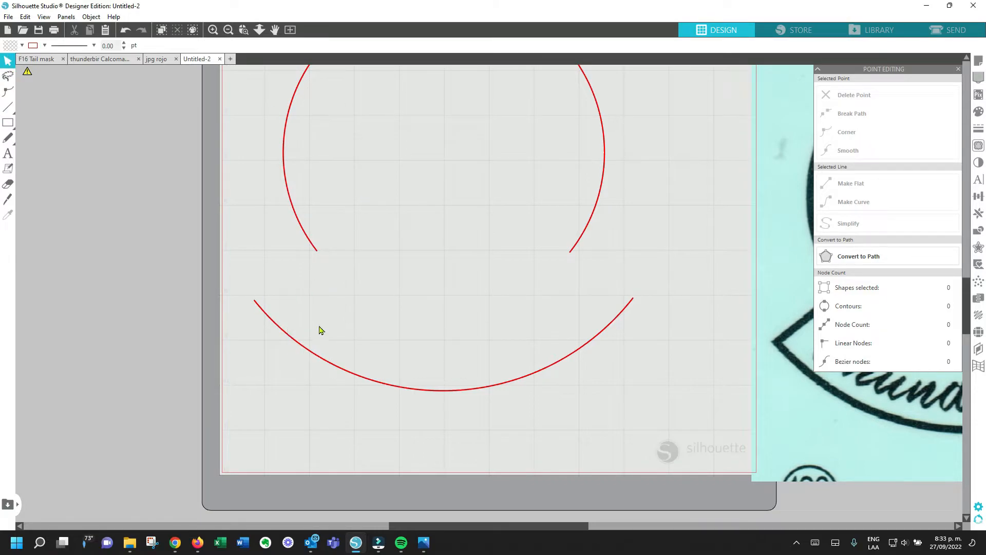
pyautogui.click(355, 377)
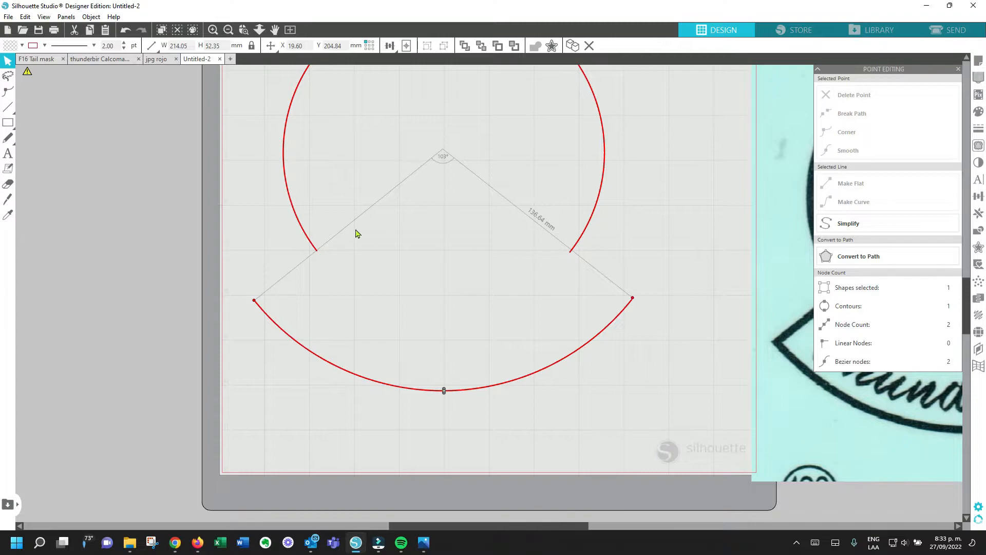
pyautogui.click(300, 228)
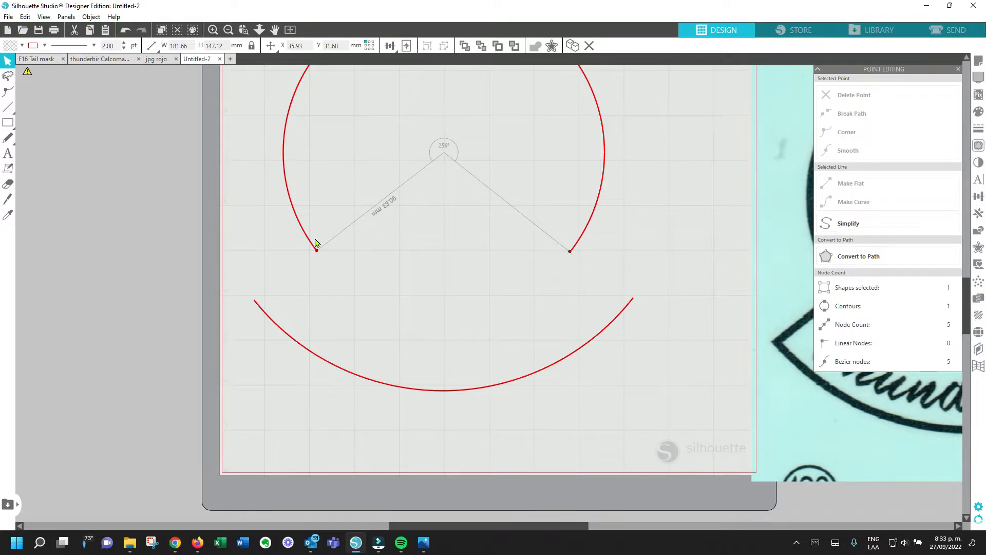
pyautogui.click(262, 309)
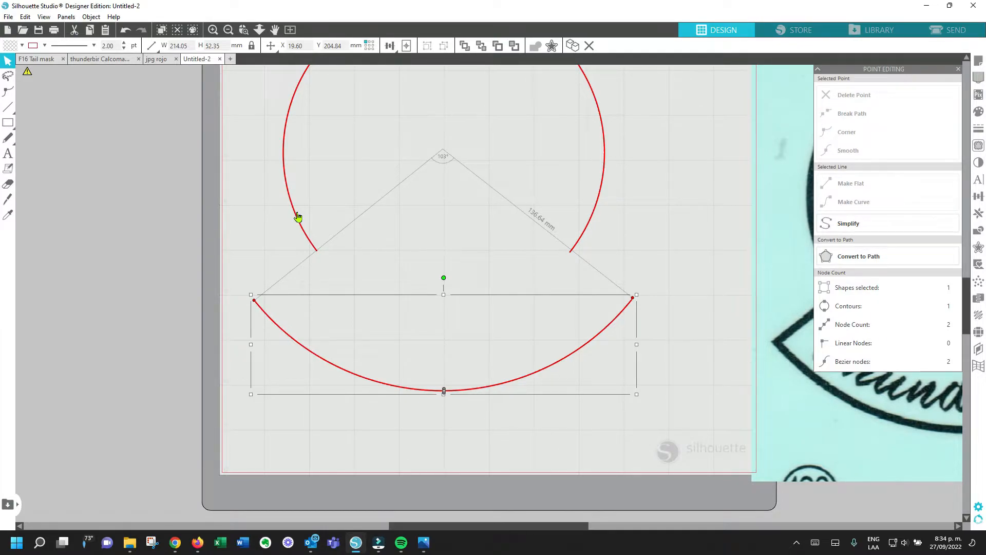
pyautogui.click(123, 224)
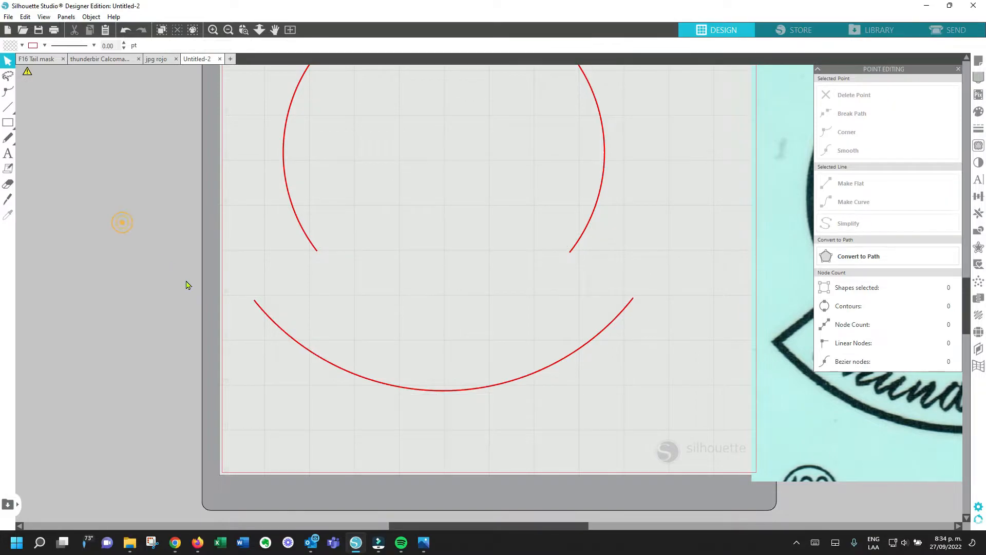
# Step: Draw a straight line about 31 mm wide and 25 mm high between the left ends of the lower and upper arcs
pyautogui.click(8, 106)
pyautogui.click(259, 298)
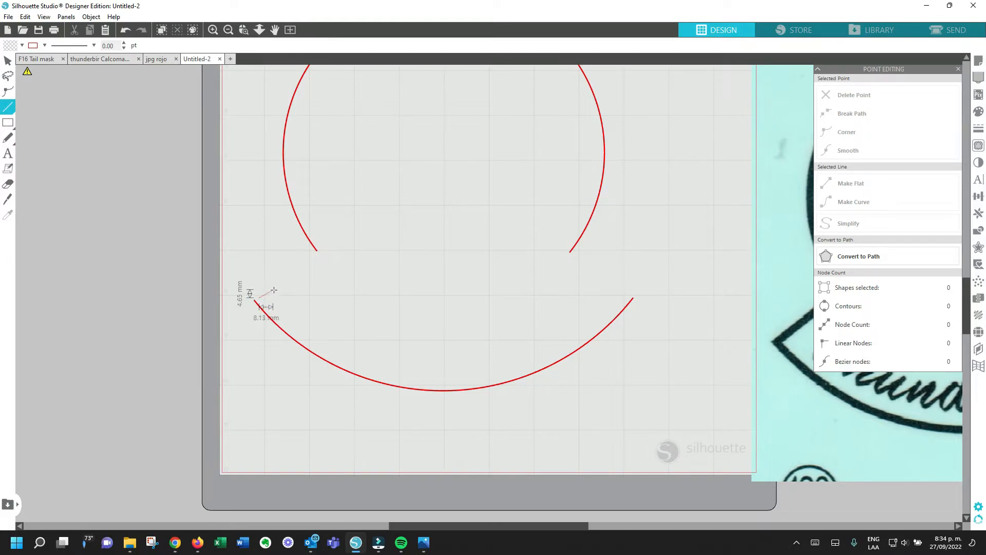
pyautogui.click(318, 251)
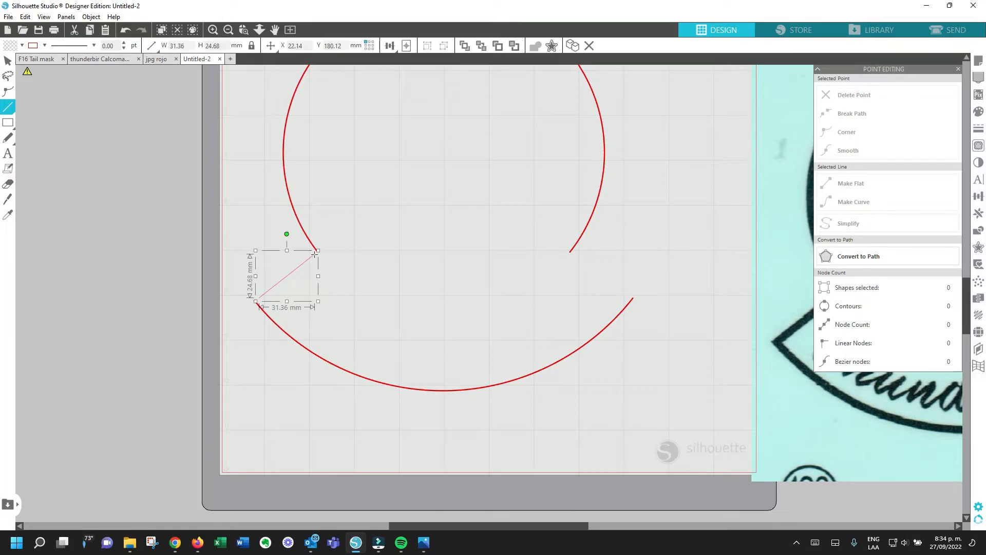
pyautogui.click(6, 62)
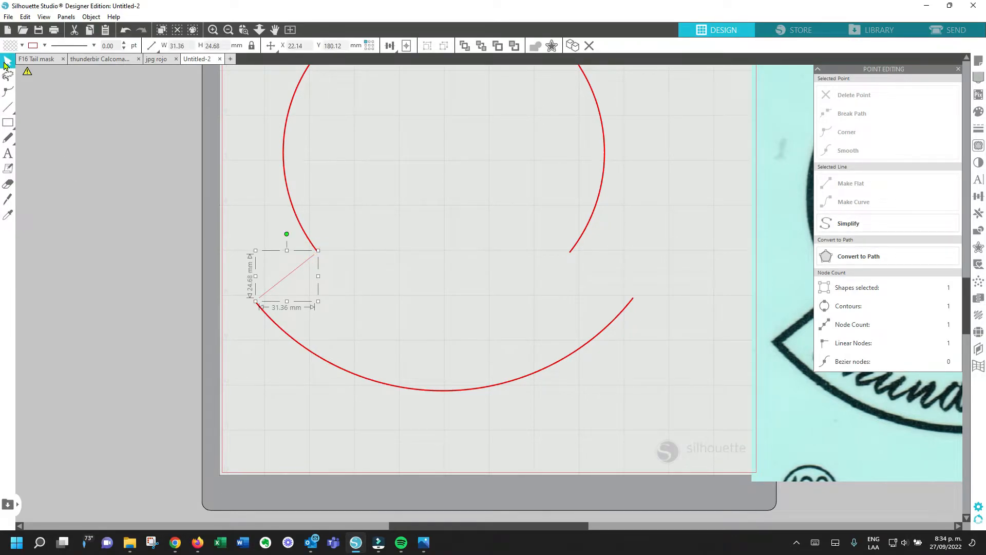
pyautogui.click(140, 227)
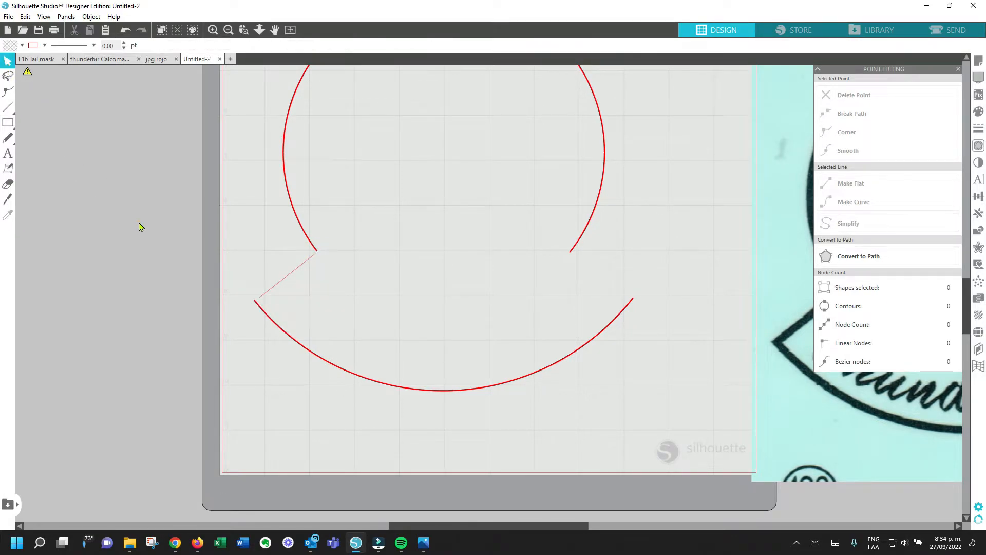
# Step: Try to join the connecting line's upper end point to the upper arc's left end while they are separate shapes
pyautogui.doubleClick(311, 261)
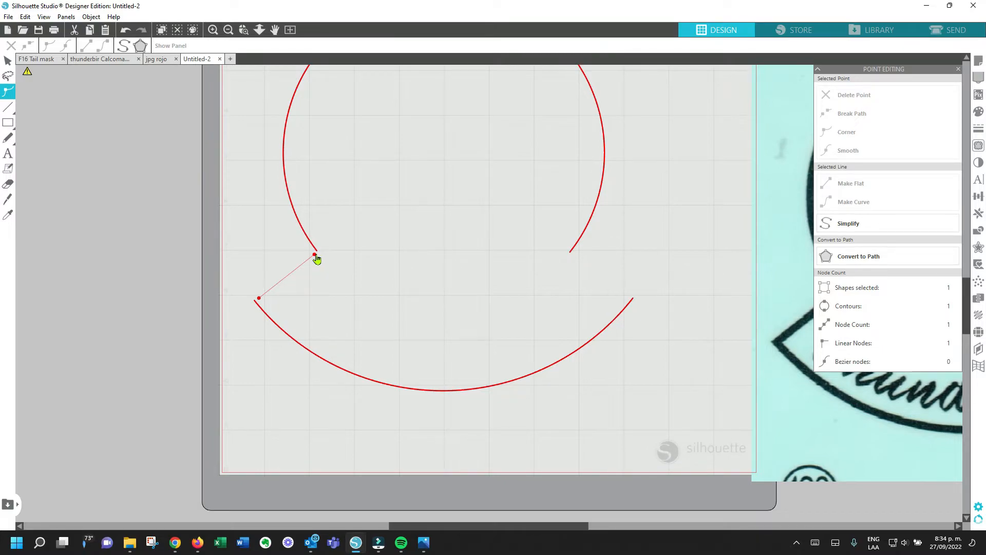
pyautogui.moveTo(316, 257); pyautogui.dragTo(318, 252)
pyautogui.click(202, 248)
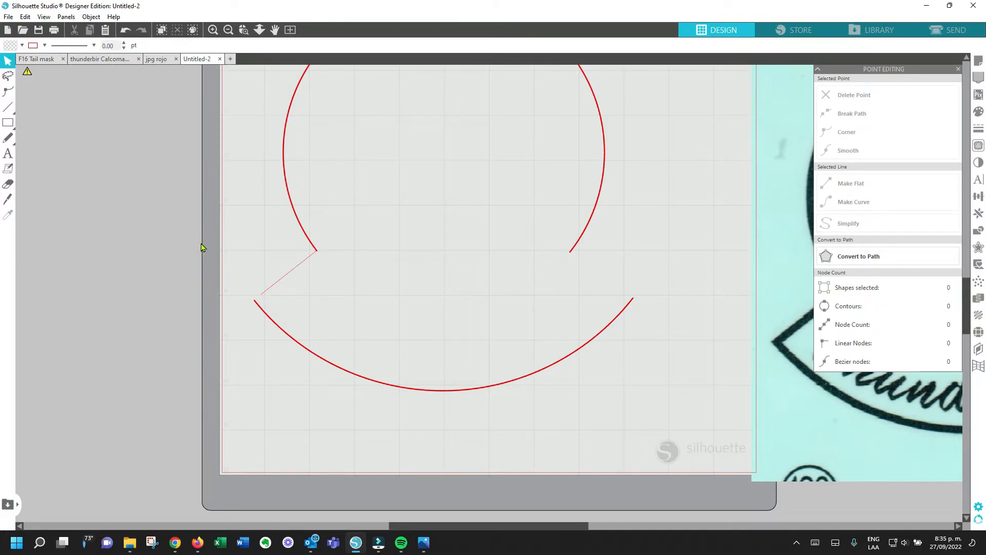
pyautogui.doubleClick(282, 303)
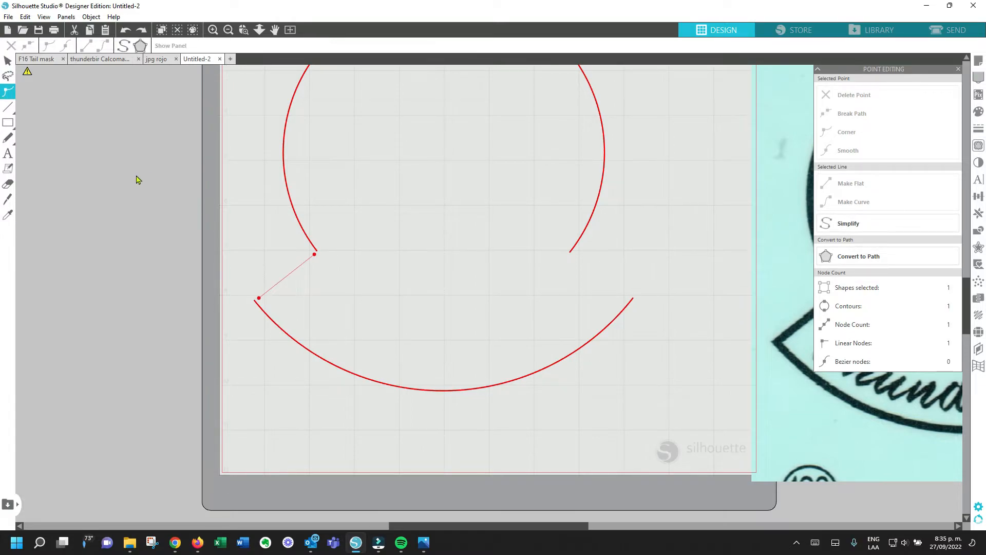
pyautogui.click(111, 183)
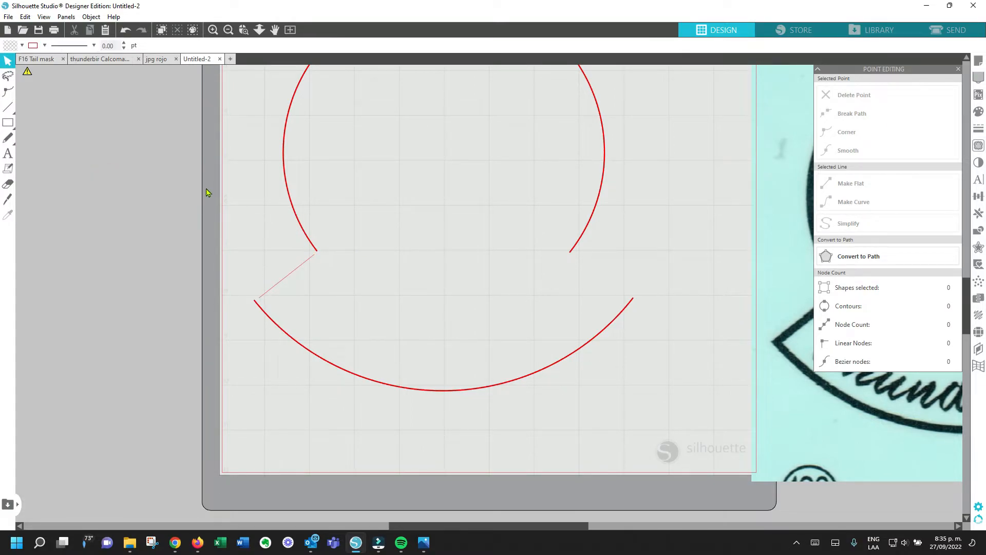
# Step: Merge the two arcs and the connecting line into one compound path and shift it slightly across the mat
pyautogui.moveTo(188, 173)
pyautogui.mouseDown()
pyautogui.moveTo(266, 213)
pyautogui.moveTo(319, 267)
pyautogui.mouseUp()
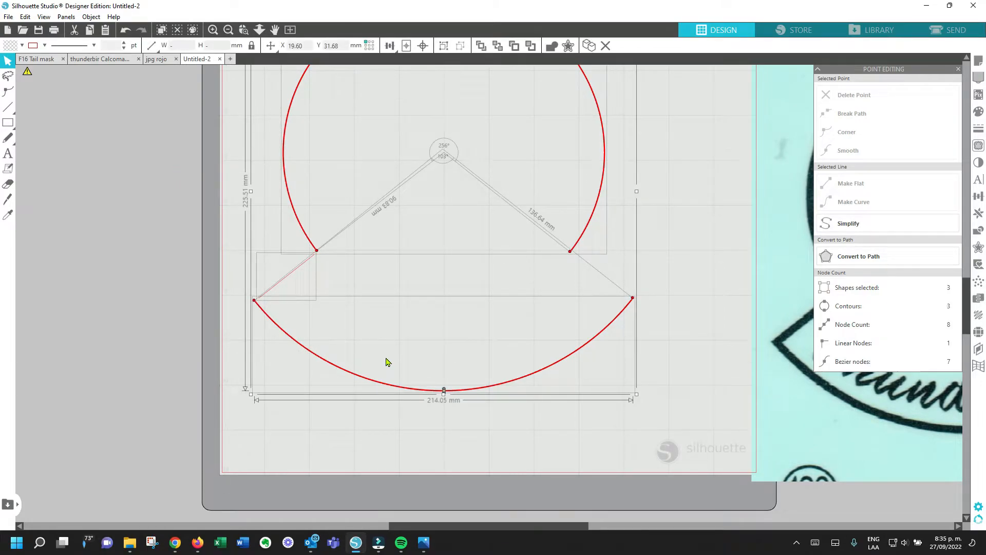
pyautogui.click(979, 230)
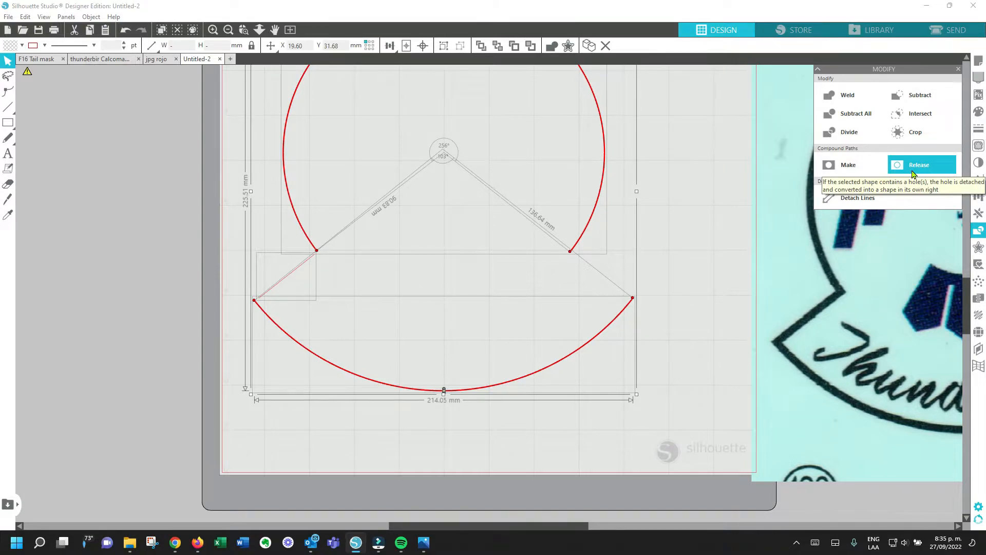
pyautogui.click(836, 170)
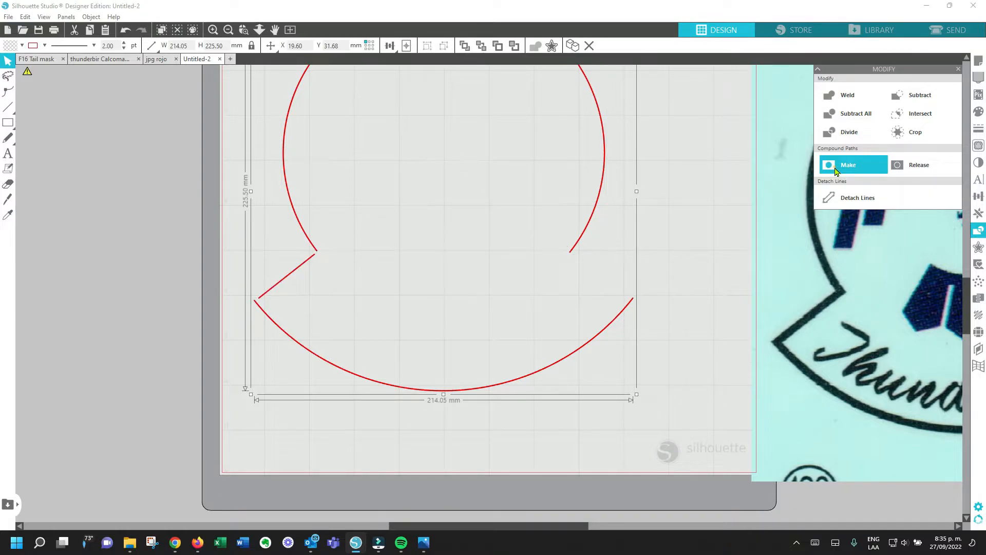
pyautogui.moveTo(296, 217)
pyautogui.mouseDown()
pyautogui.moveTo(330, 217)
pyautogui.moveTo(302, 214)
pyautogui.moveTo(308, 222)
pyautogui.mouseUp()
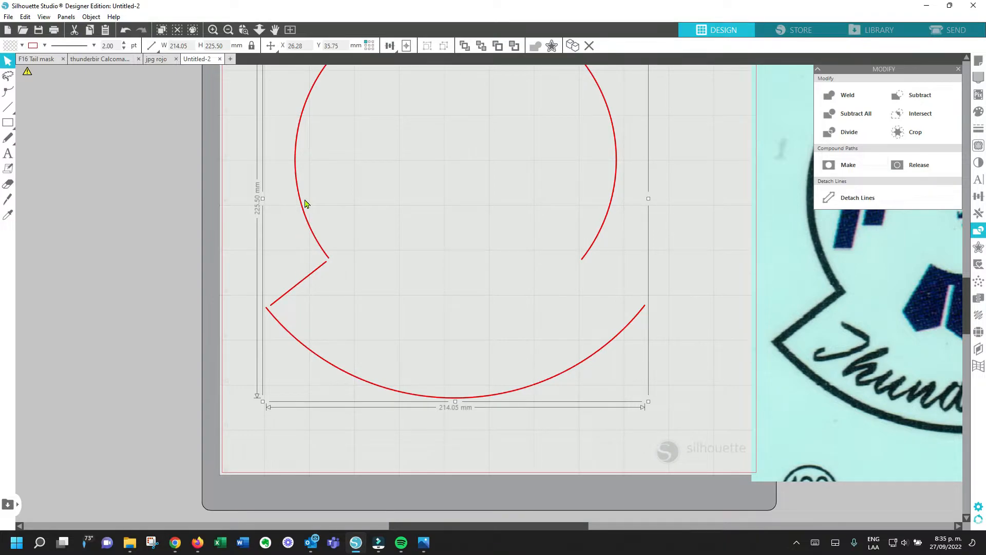
# Step: Join the connecting line's end points to the left end points of the upper and lower arcs
pyautogui.doubleClick(315, 276)
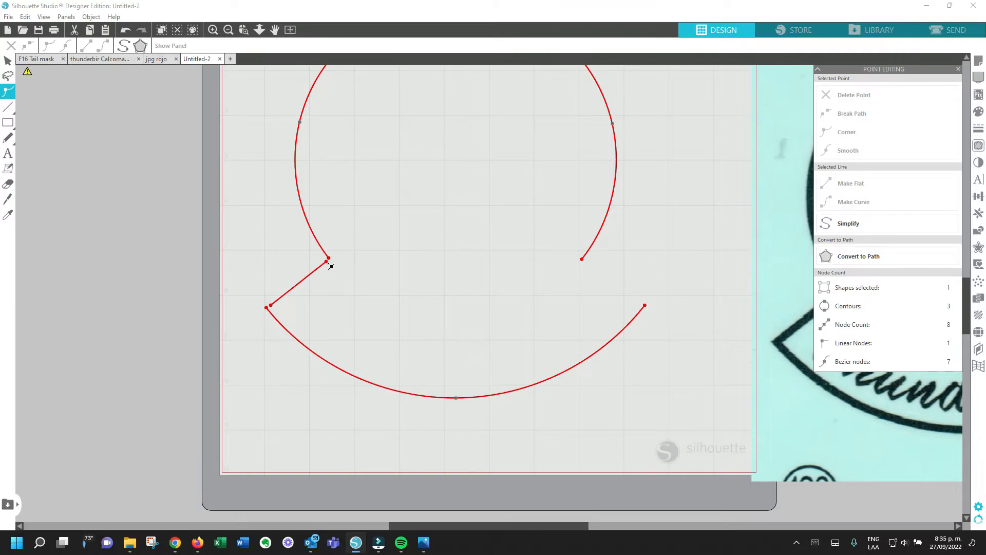
pyautogui.moveTo(331, 267); pyautogui.dragTo(328, 260)
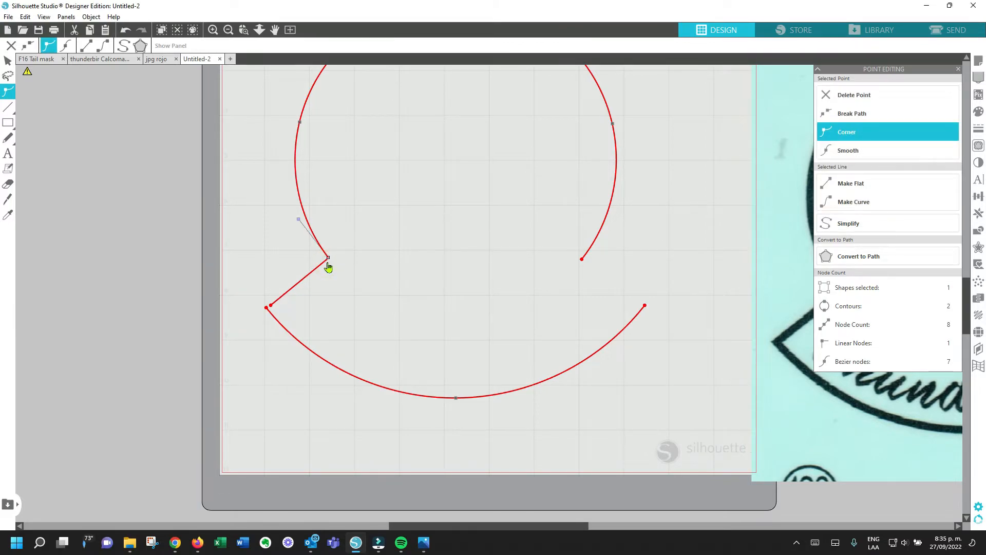
pyautogui.click(139, 399)
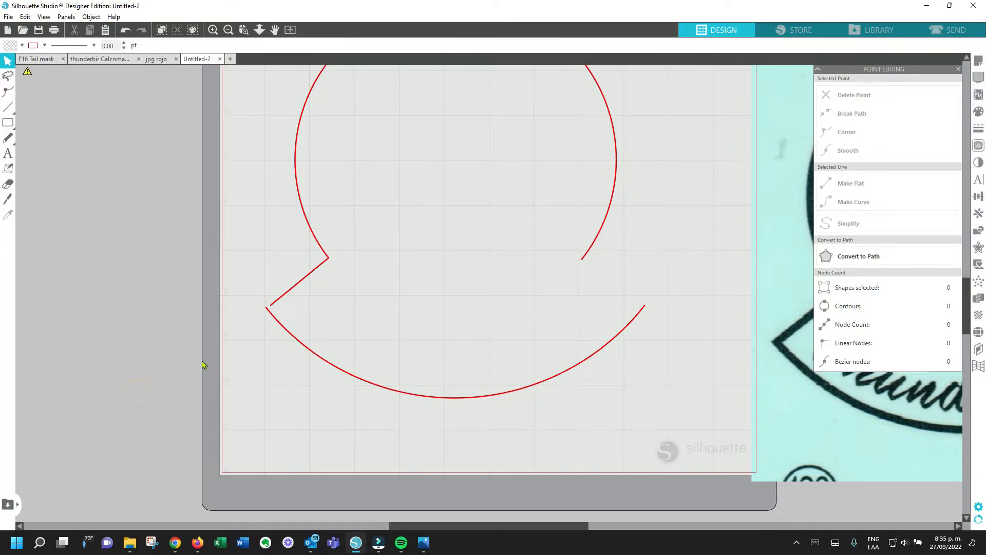
pyautogui.click(274, 305)
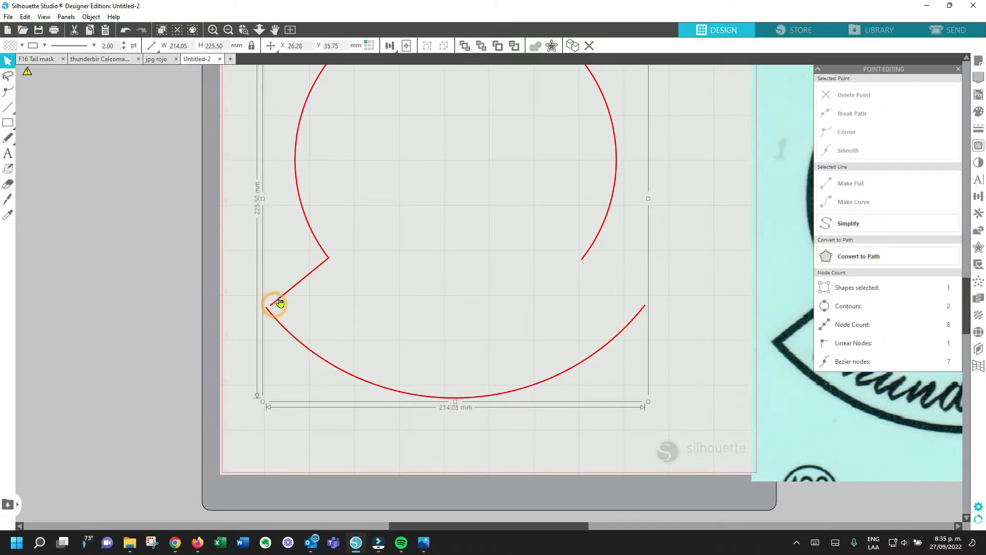
pyautogui.doubleClick(280, 302)
pyautogui.click(271, 307)
pyautogui.click(45, 322)
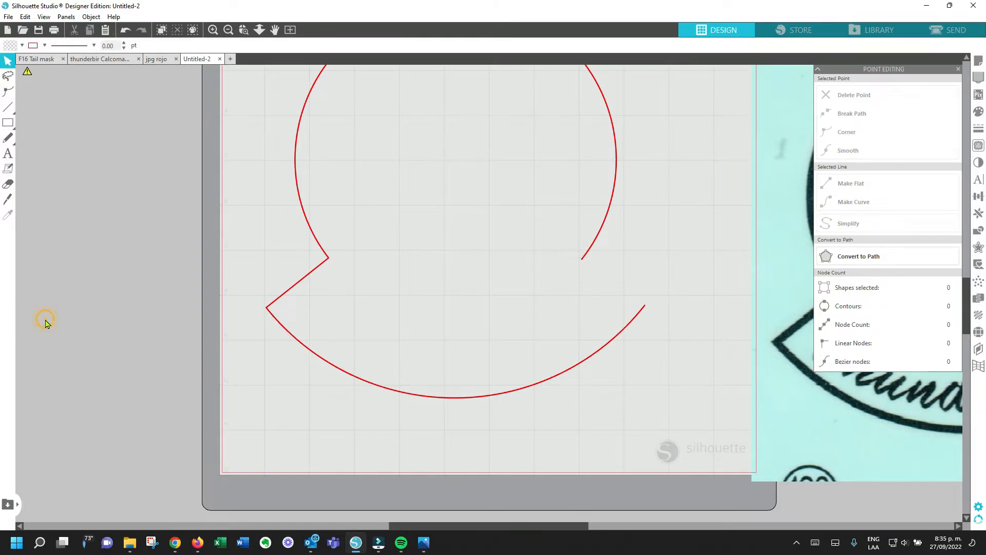
# Step: Inspect the edit points along the closed emblem outline
pyautogui.doubleClick(311, 227)
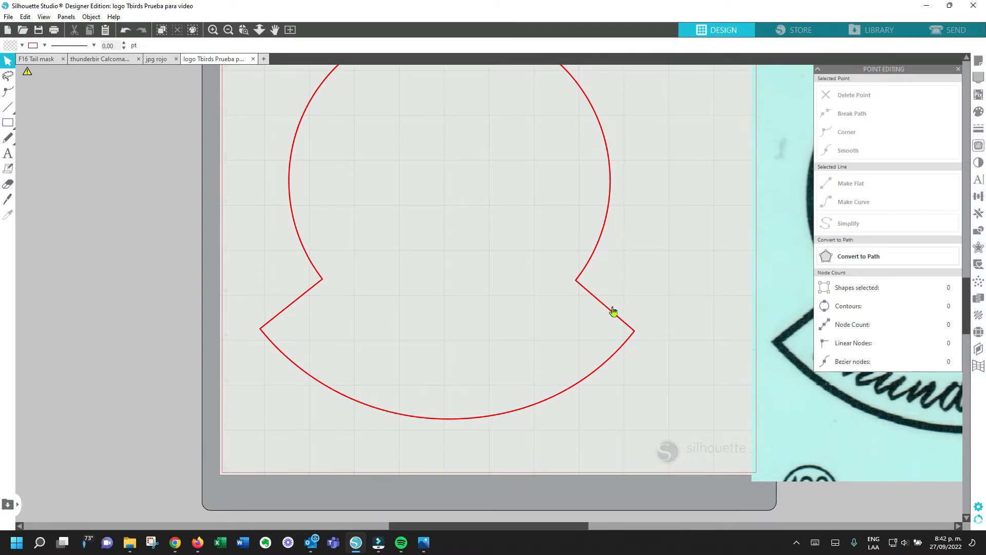
pyautogui.doubleClick(591, 297)
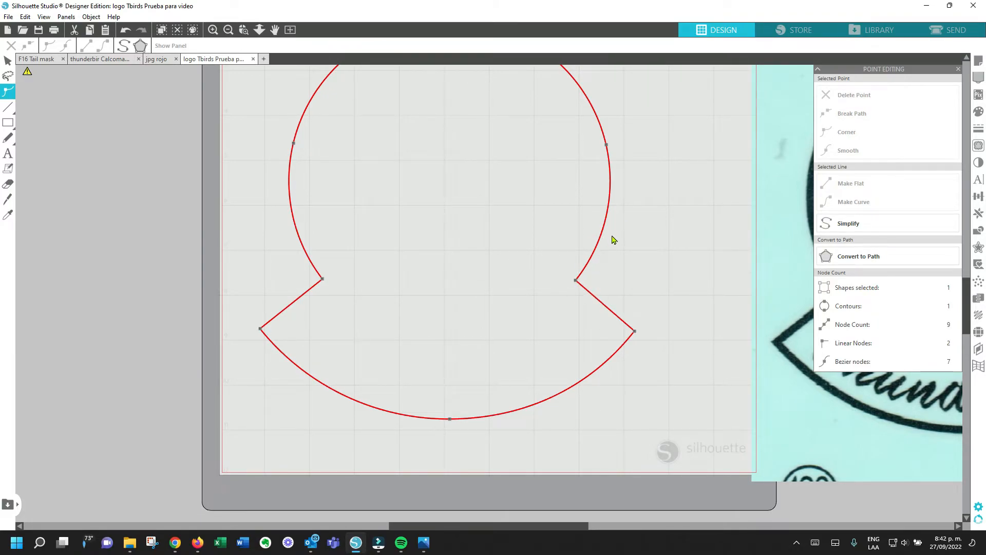
pyautogui.click(691, 335)
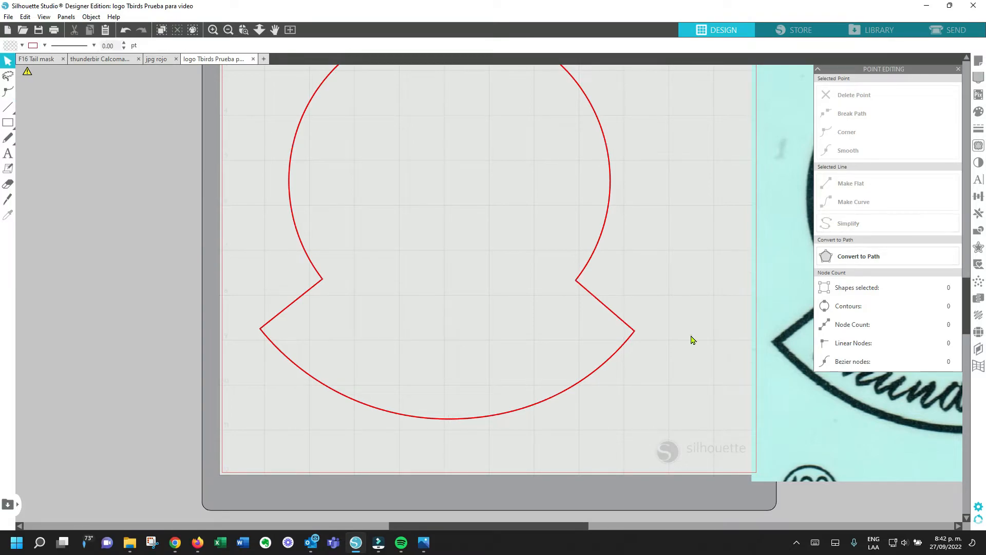
# Step: Try to merge the emblem outline and the scanned image into a compound path, and undo the merge
pyautogui.click(581, 285)
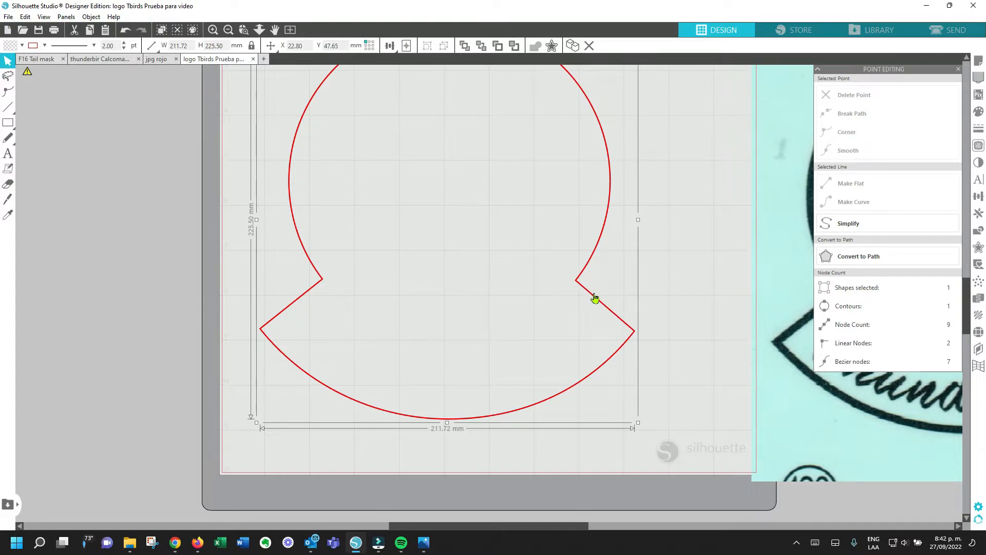
pyautogui.moveTo(187, 141); pyautogui.dragTo(772, 380)
pyautogui.click(978, 230)
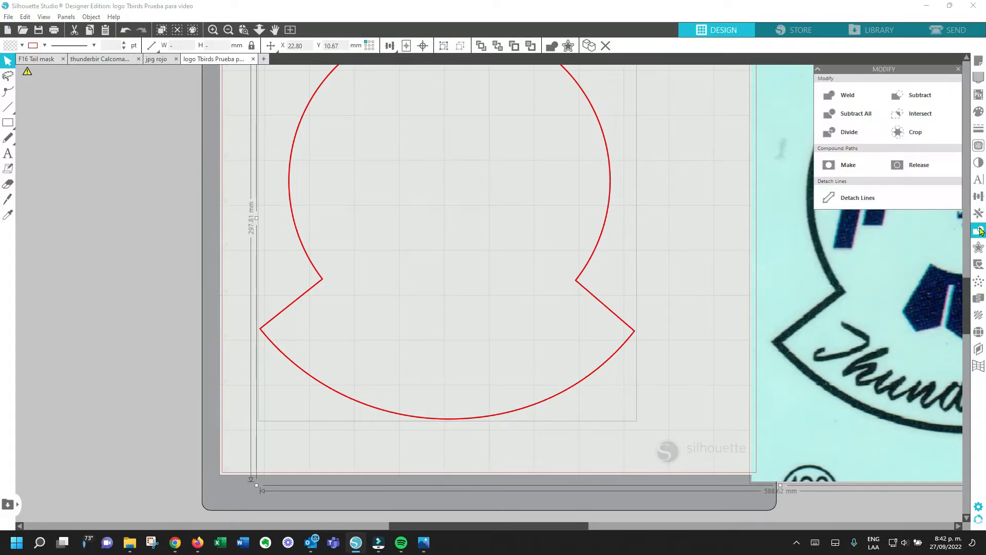
pyautogui.click(849, 166)
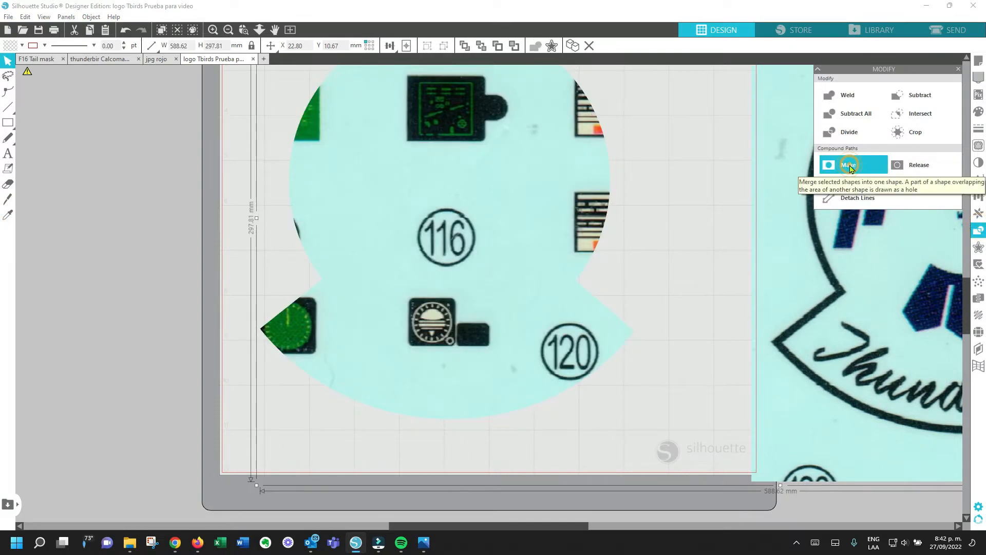
pyautogui.press('i')
pyautogui.hotkey('ctrl', 'z')
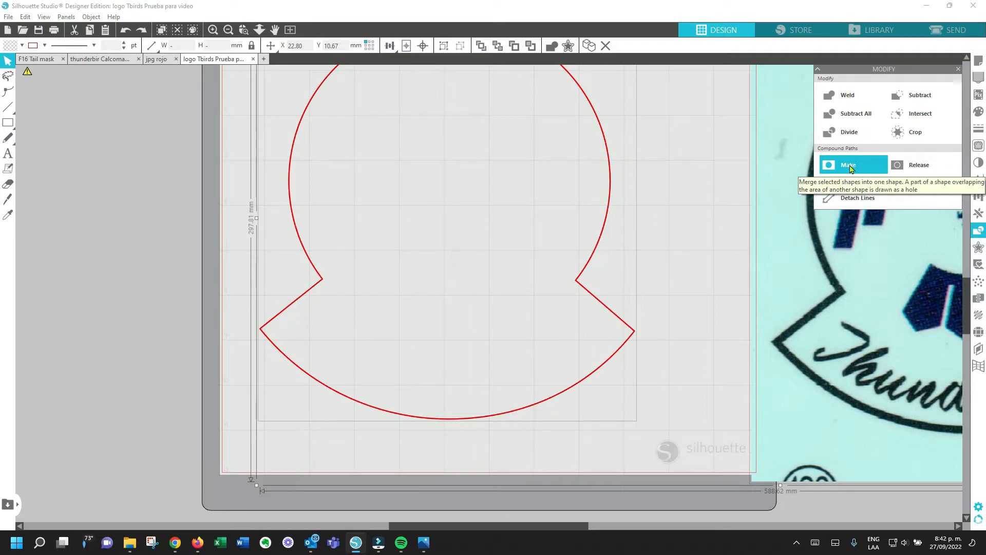
# Step: Break the outline's path at both ends of the straight line joining the arcs on the right side
pyautogui.doubleClick(581, 289)
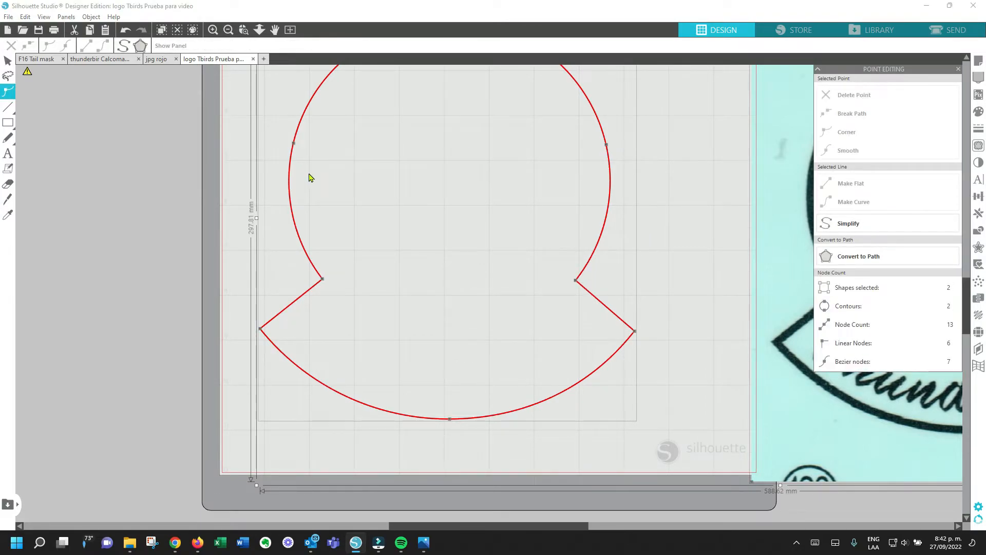
pyautogui.scroll(2, 621, 272)
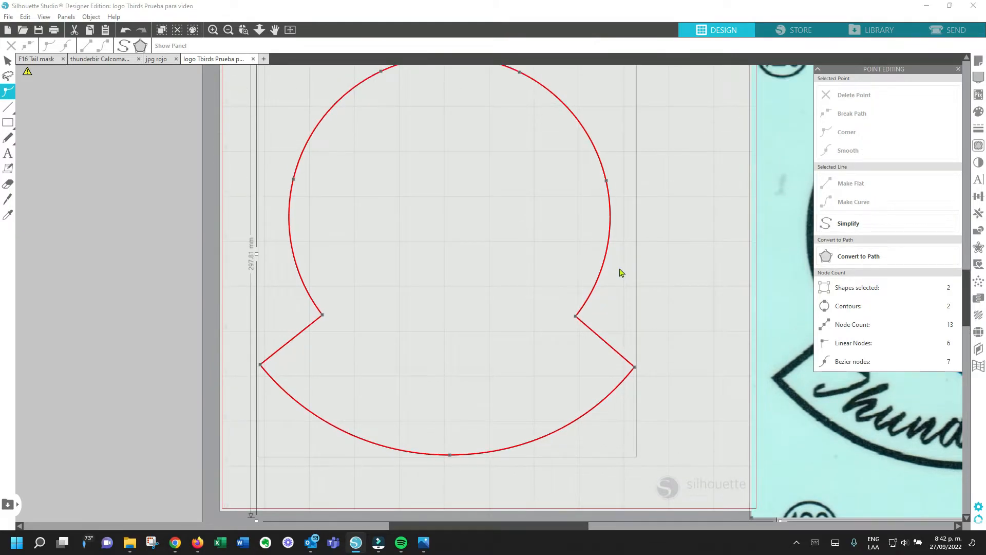
pyautogui.scroll(-2, 621, 273)
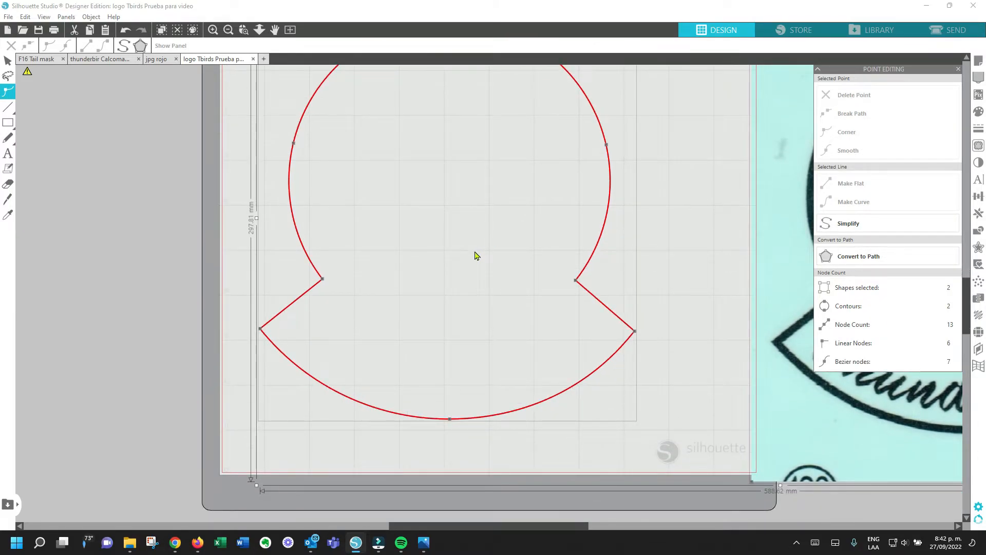
pyautogui.click(577, 281)
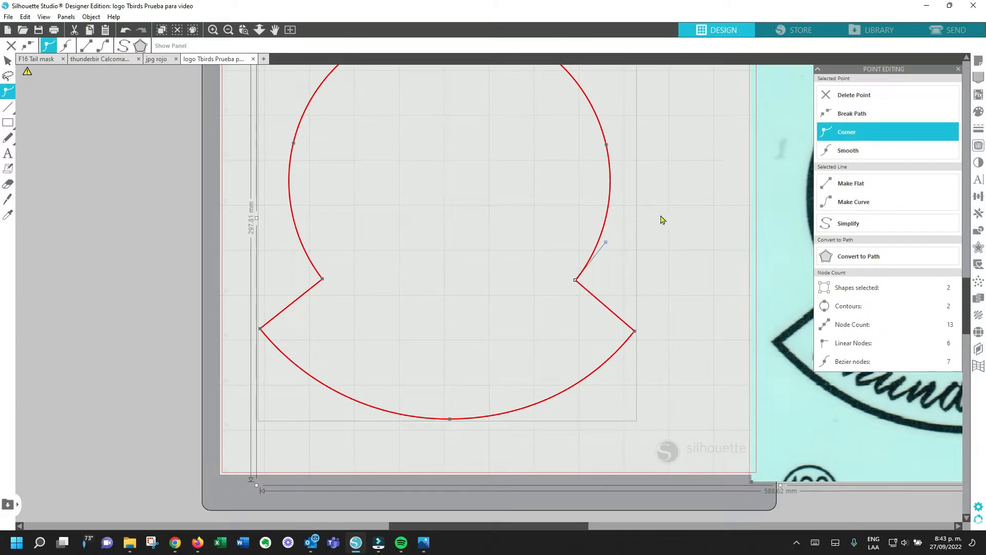
pyautogui.click(860, 117)
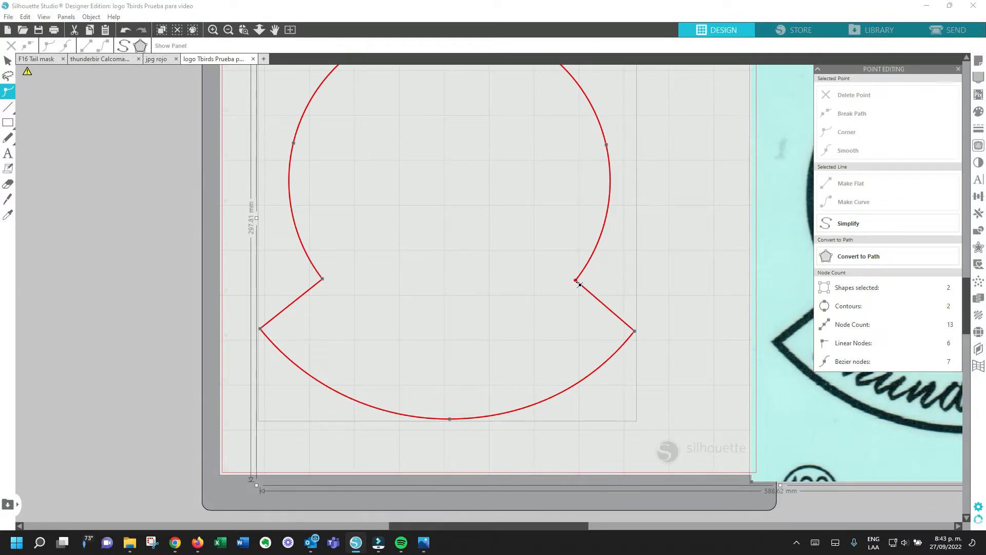
pyautogui.click(635, 332)
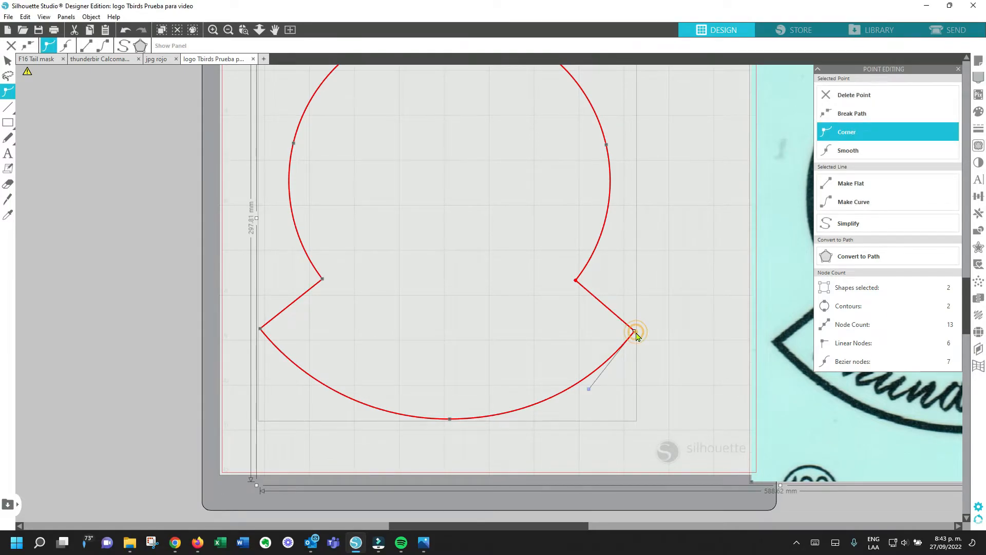
pyautogui.click(847, 114)
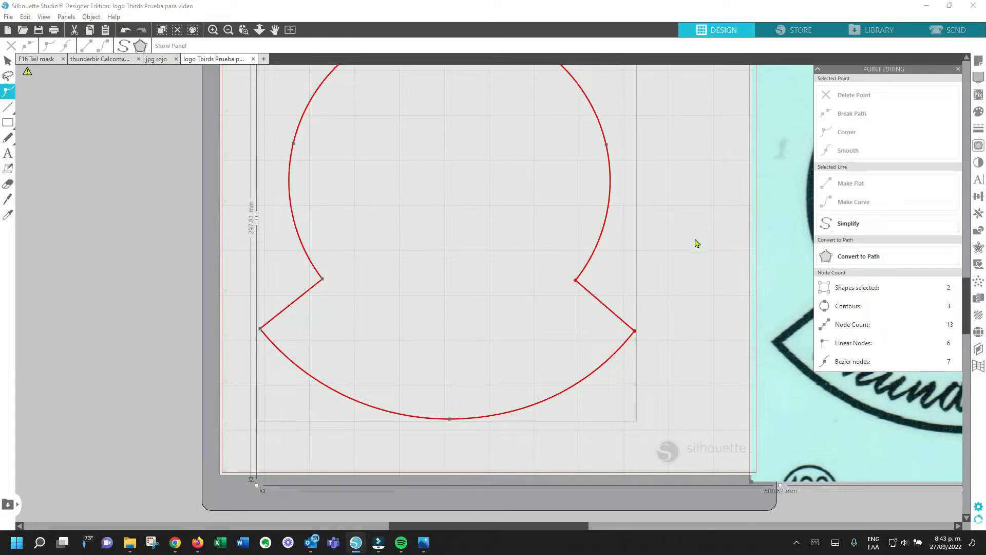
# Step: Release the emblem outline's compound path and pull the straight connecting line on the right away from the arcs
pyautogui.click(681, 245)
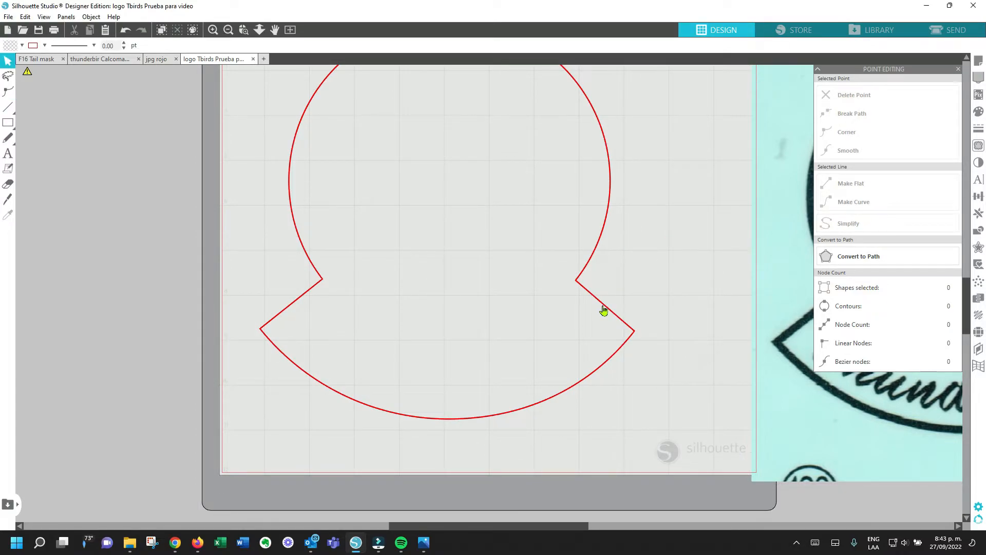
pyautogui.moveTo(604, 308)
pyautogui.mouseDown()
pyautogui.moveTo(599, 301)
pyautogui.moveTo(610, 302)
pyautogui.moveTo(599, 325)
pyautogui.mouseUp()
pyautogui.click(454, 200)
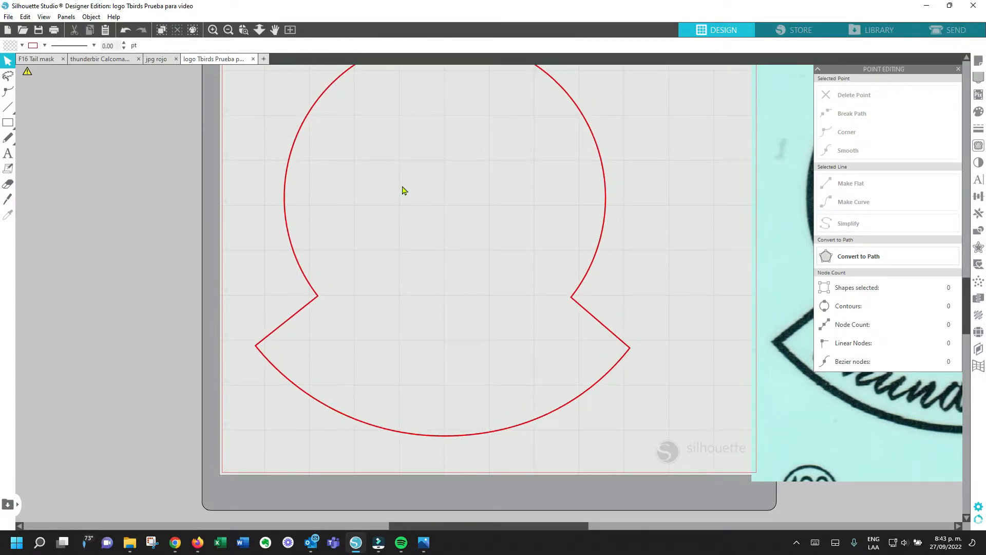
pyautogui.moveTo(236, 170); pyautogui.dragTo(689, 379)
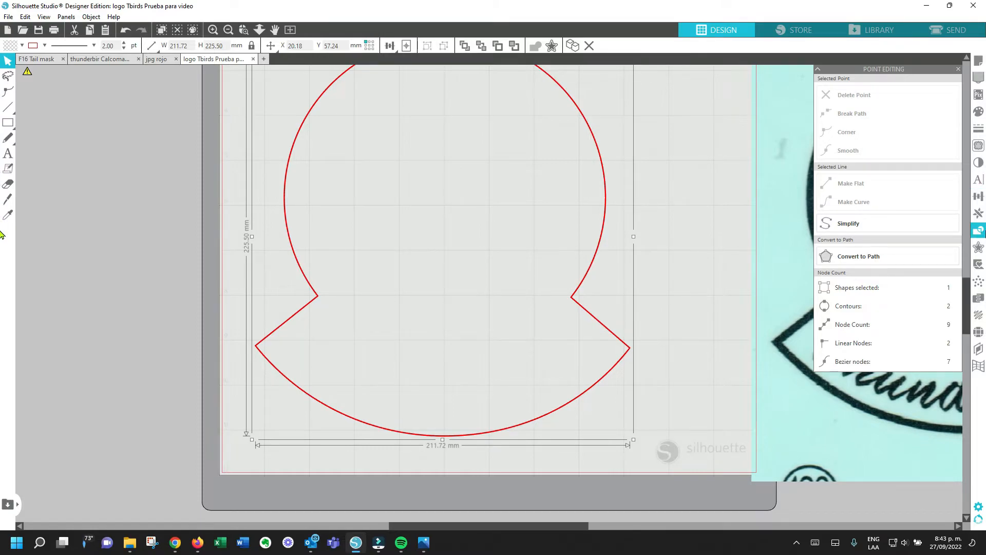
pyautogui.click(980, 232)
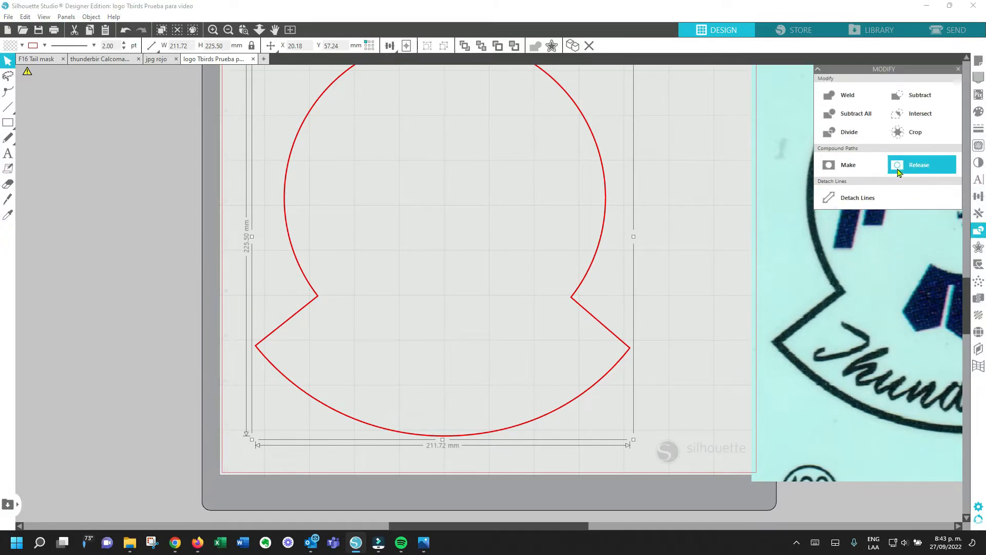
pyautogui.click(910, 167)
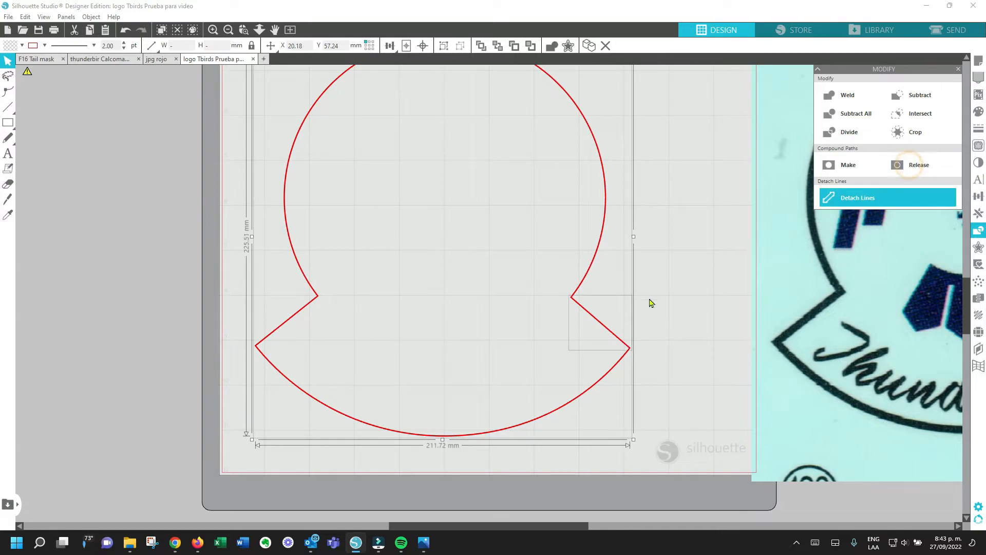
pyautogui.click(668, 342)
pyautogui.moveTo(597, 317); pyautogui.dragTo(646, 291)
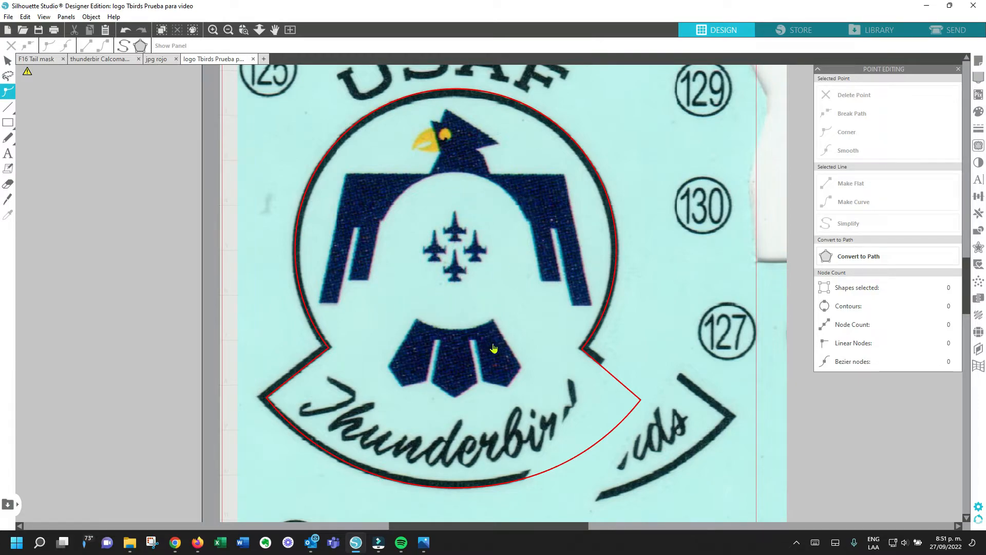
# Step: Add edit points on the lower arc and right straight line where the scanned border breaks off, and move the scan clear of the outline
pyautogui.moveTo(8, 109)
pyautogui.click(528, 481)
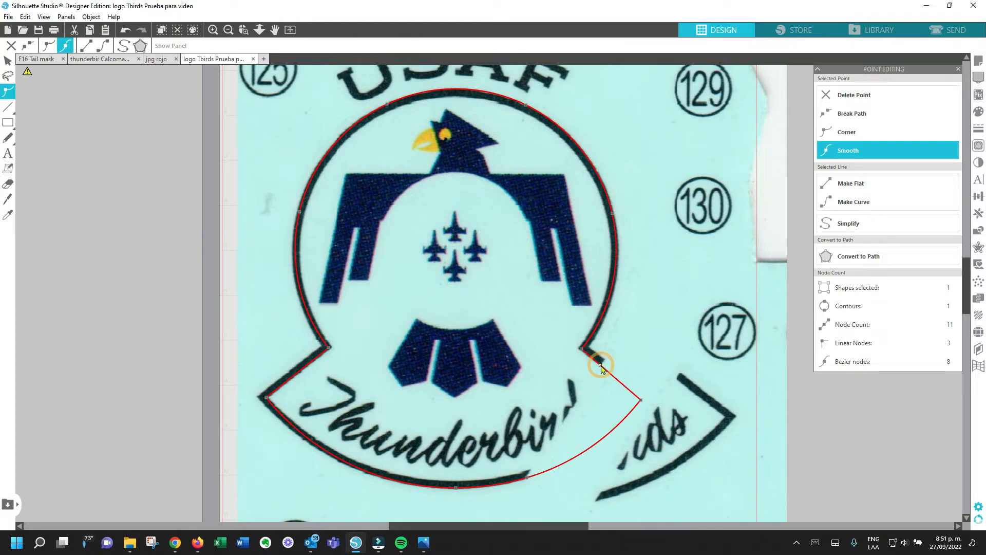
pyautogui.click(7, 61)
pyautogui.moveTo(355, 189); pyautogui.dragTo(195, 100)
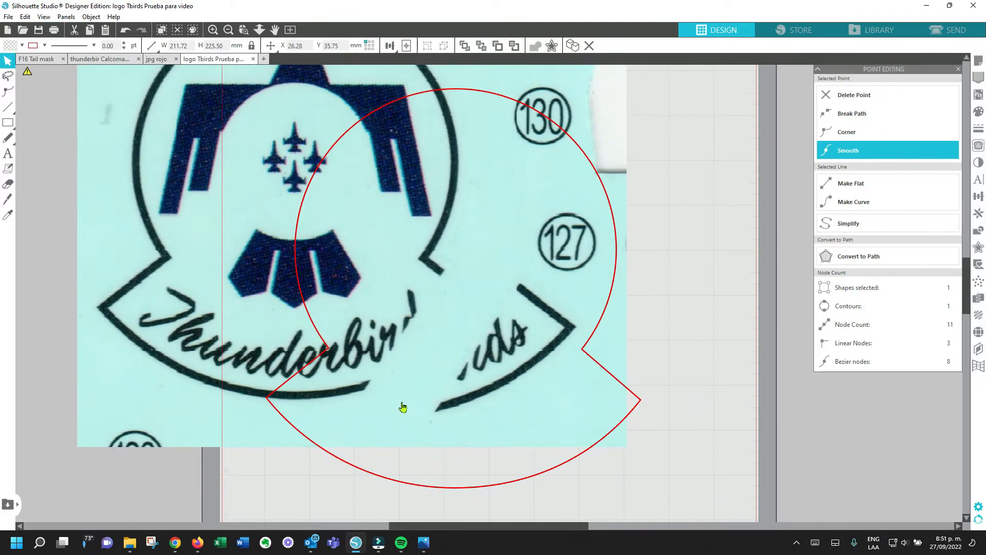
pyautogui.click(458, 467)
pyautogui.doubleClick(493, 488)
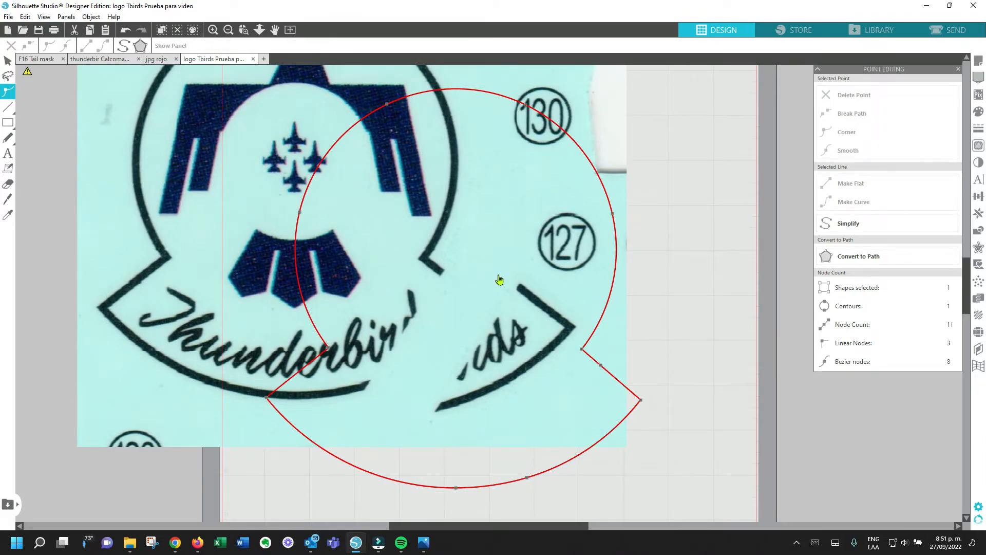
pyautogui.moveTo(268, 226); pyautogui.dragTo(5, 163)
pyautogui.click(647, 357)
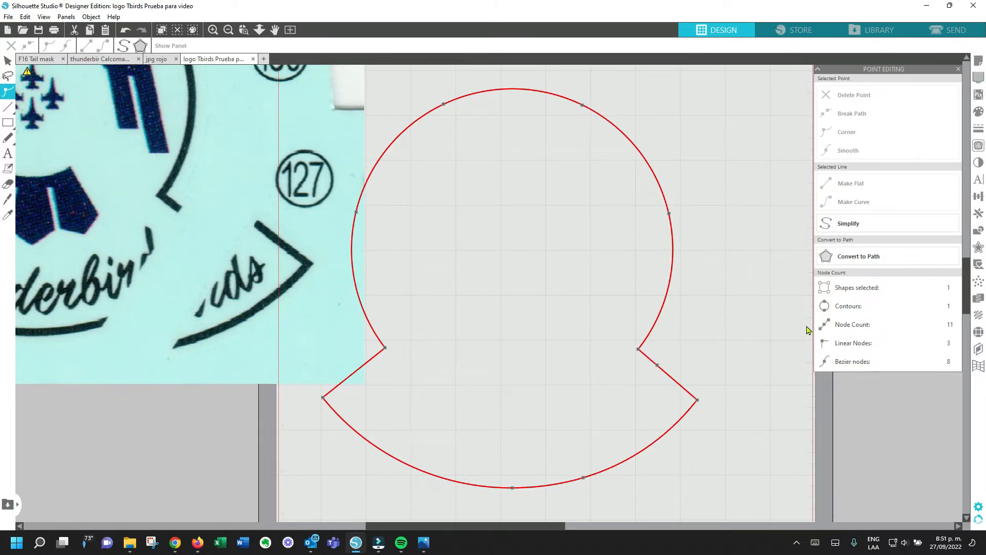
# Step: Break the outline's path at the added points on the right straight line and the lower arc
pyautogui.click(658, 366)
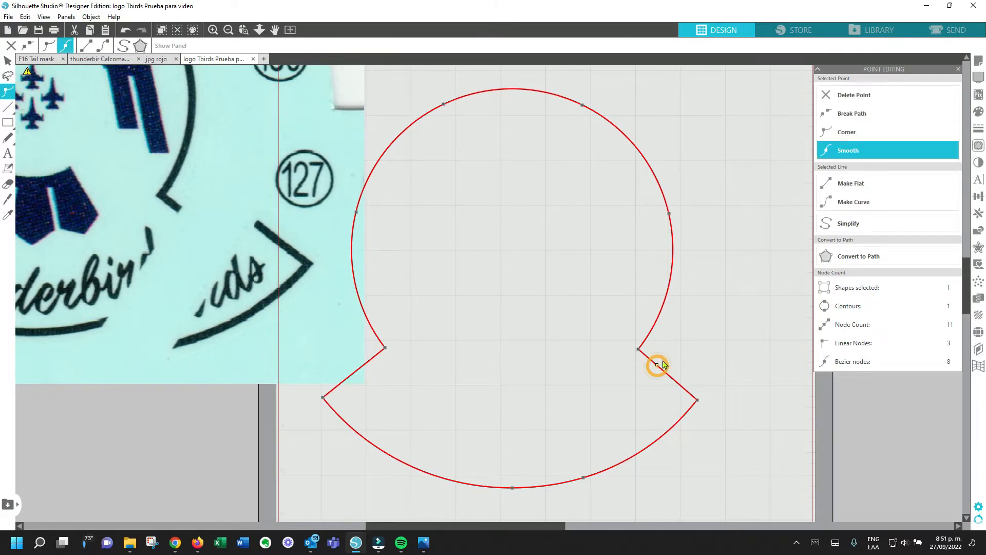
pyautogui.click(858, 114)
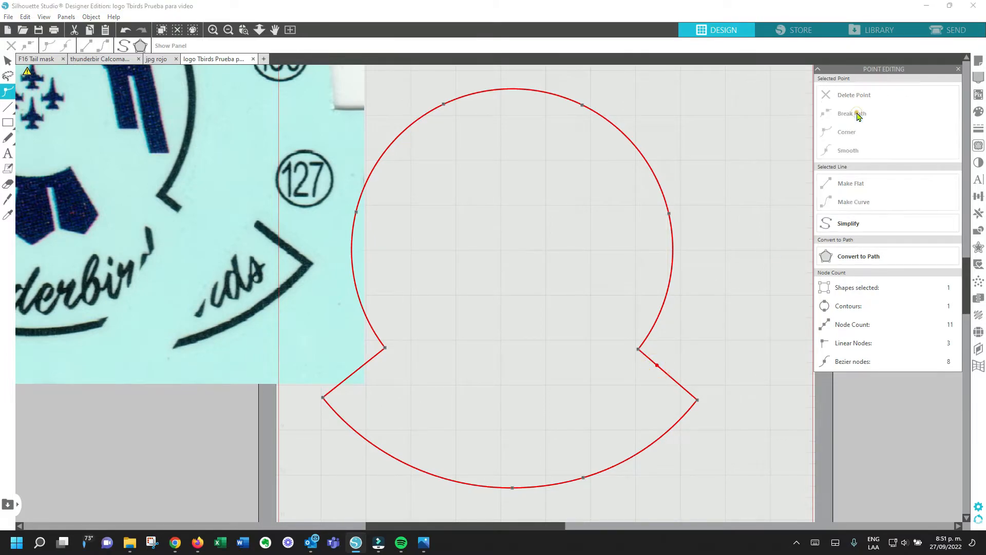
pyautogui.click(584, 477)
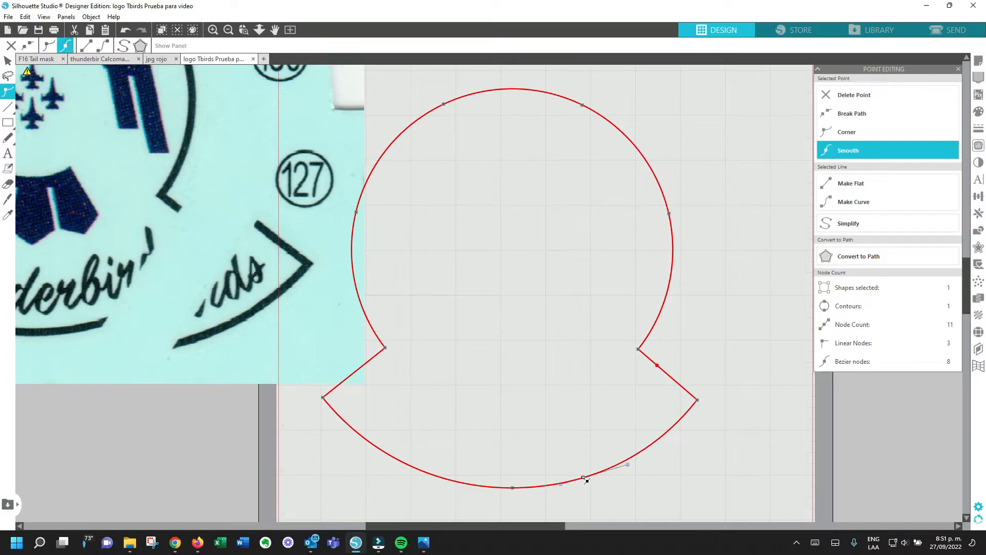
pyautogui.click(850, 119)
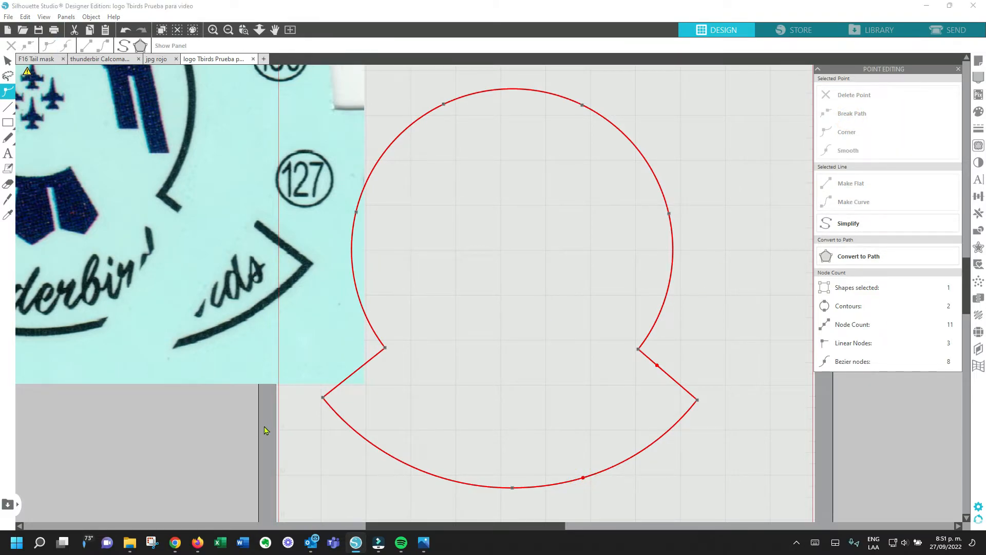
# Step: Release the outline's compound path and move the detached right corner segment away to about X 213 mm, Y 191 mm
pyautogui.click(227, 434)
pyautogui.moveTo(415, 73); pyautogui.dragTo(607, 436)
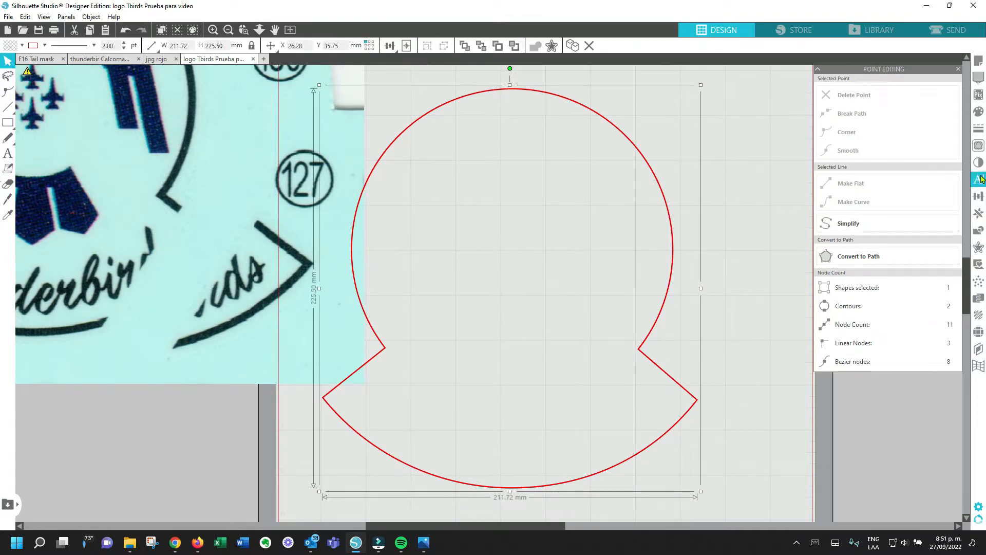
pyautogui.click(979, 230)
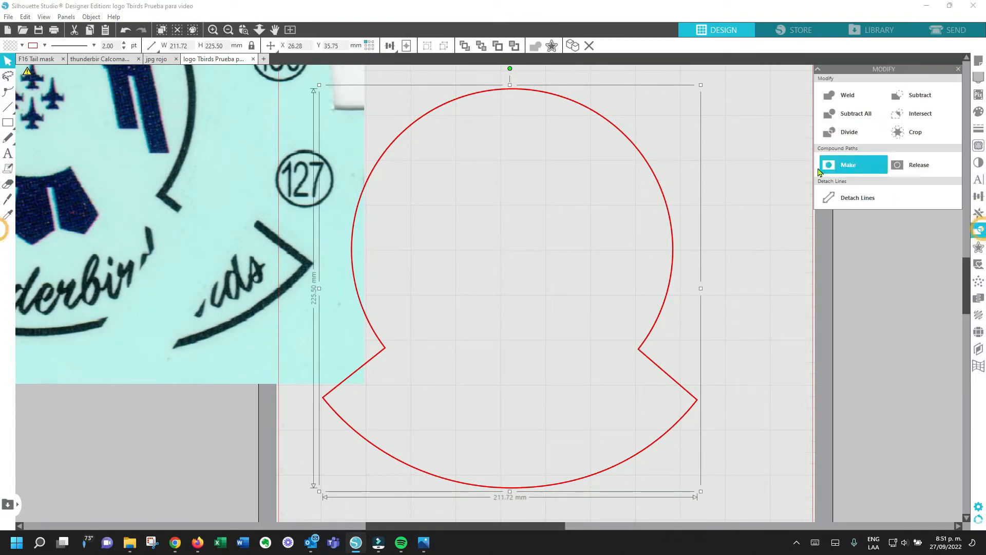
pyautogui.click(914, 172)
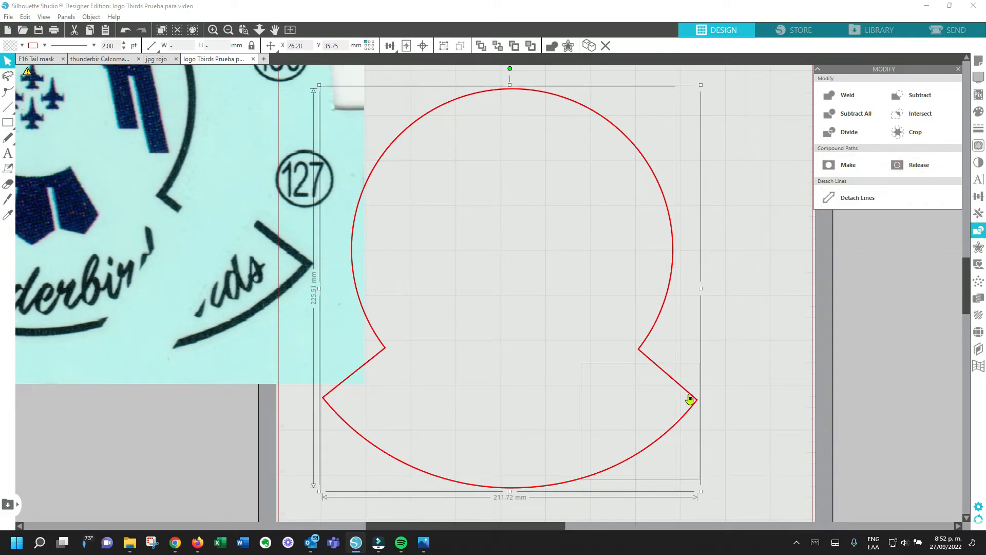
pyautogui.click(720, 386)
pyautogui.moveTo(685, 389); pyautogui.dragTo(755, 391)
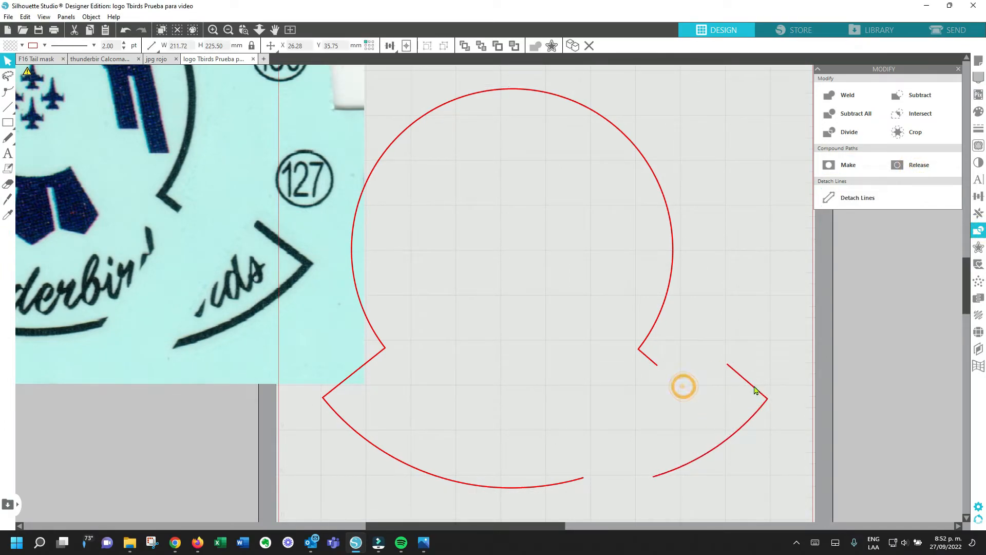
# Step: Move the scanned emblem back under the open outline so that its border lines up with the red circle
pyautogui.moveTo(361, 142); pyautogui.dragTo(699, 269)
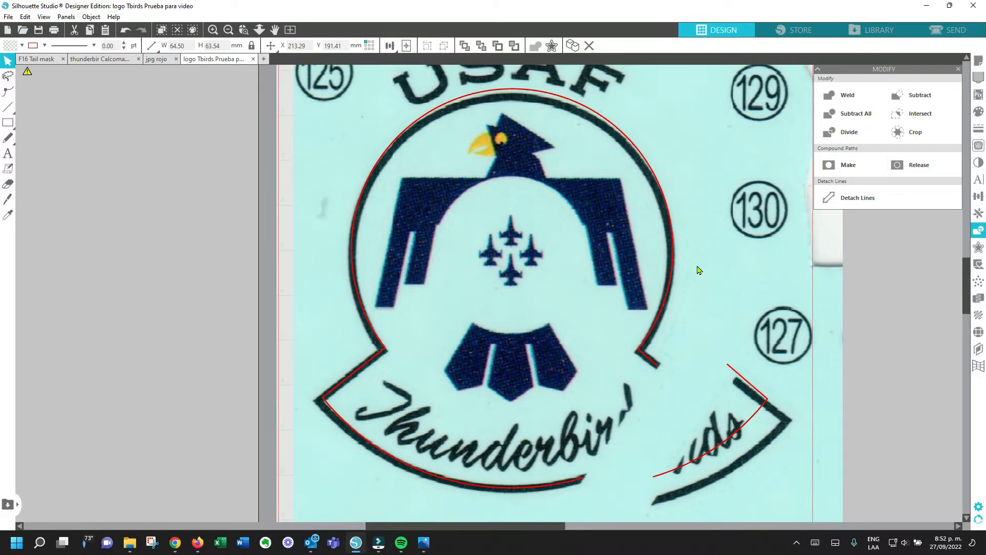
pyautogui.moveTo(699, 270); pyautogui.dragTo(699, 266)
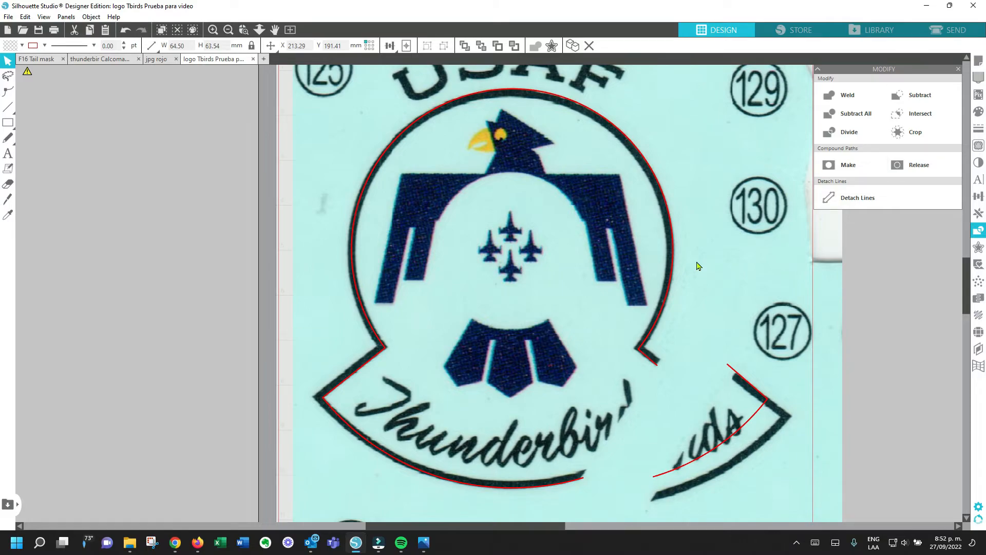
pyautogui.press('Escape')
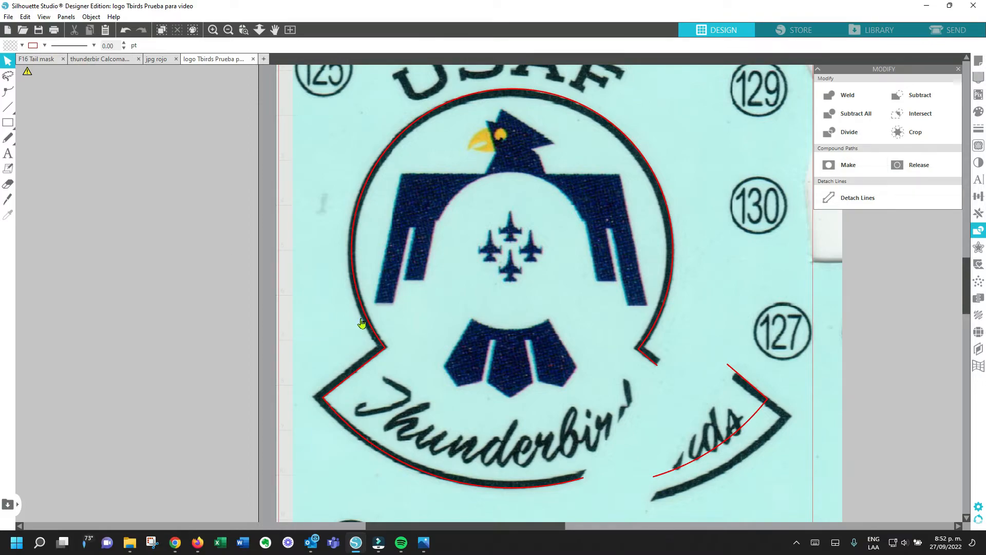
# Step: Add an edit point on the lower left part of the open outline's circular arc
pyautogui.click(426, 323)
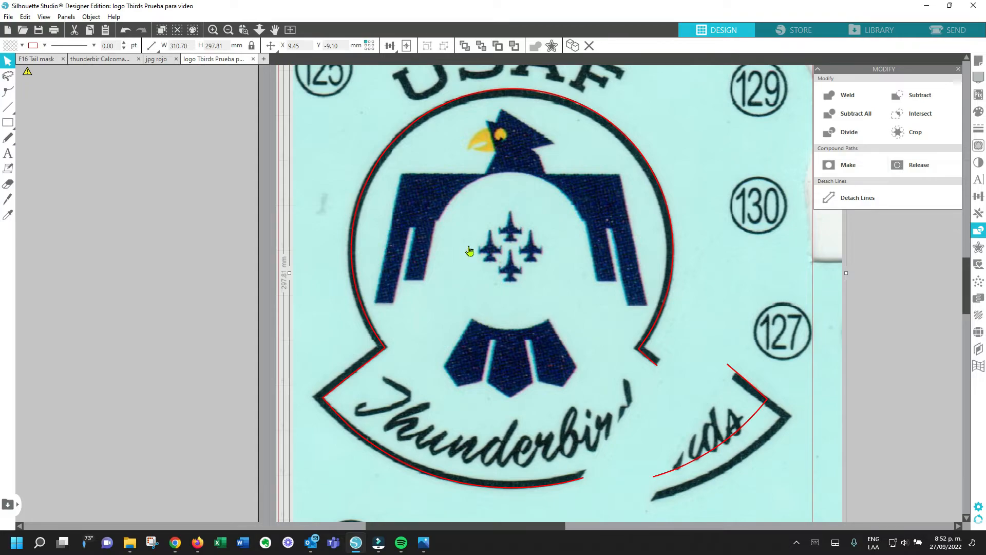
pyautogui.doubleClick(360, 296)
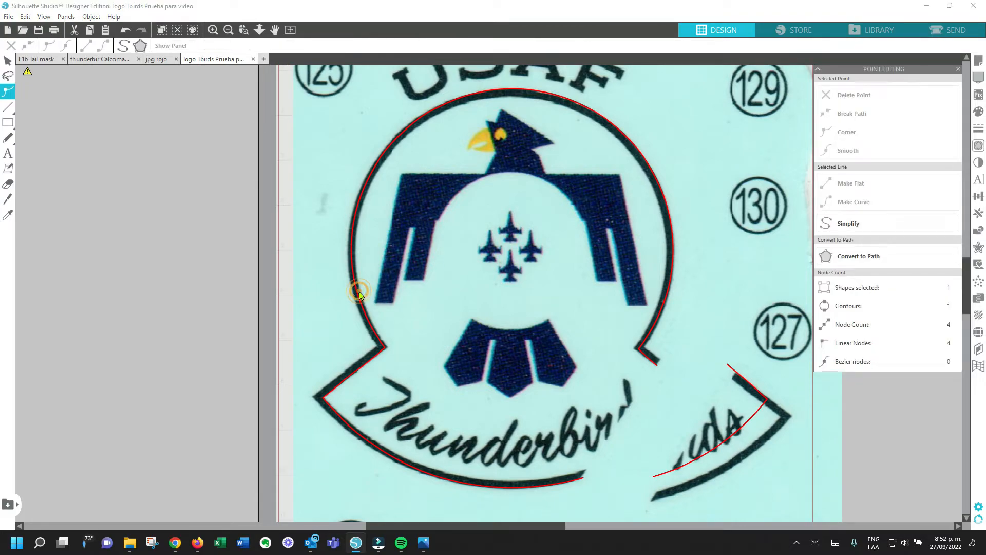
pyautogui.click(358, 296)
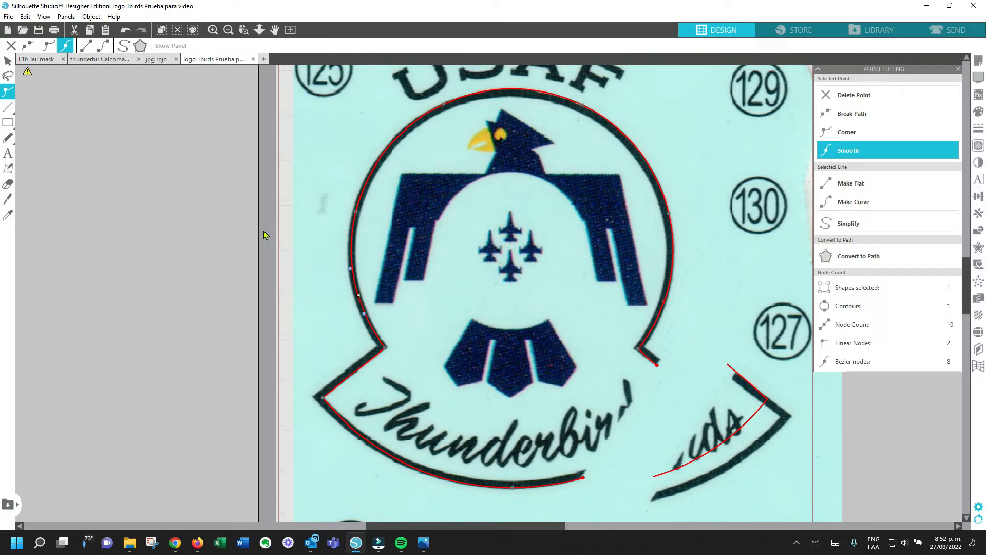
pyautogui.click(205, 254)
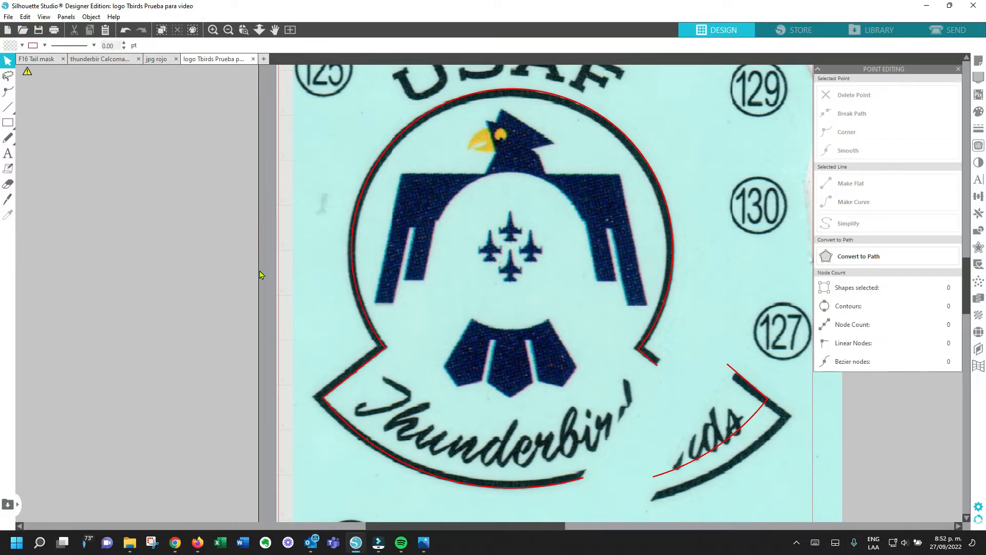
# Step: Shift the scan to the right and move the large open outline to about X 0.4 mm, Y 25 mm
pyautogui.moveTo(317, 282); pyautogui.dragTo(435, 281)
pyautogui.click(360, 264)
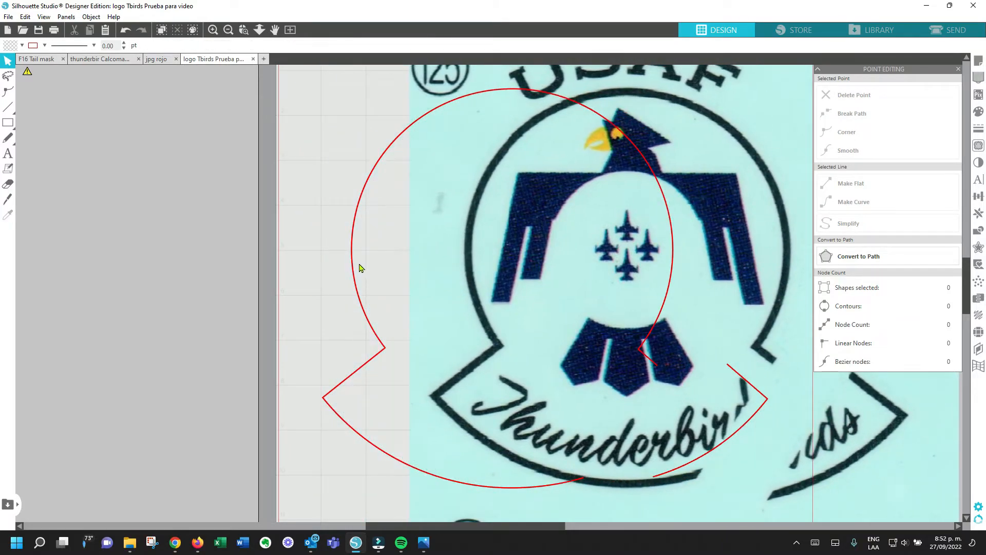
pyautogui.moveTo(351, 272); pyautogui.dragTo(147, 238)
pyautogui.moveTo(230, 240); pyautogui.dragTo(307, 253)
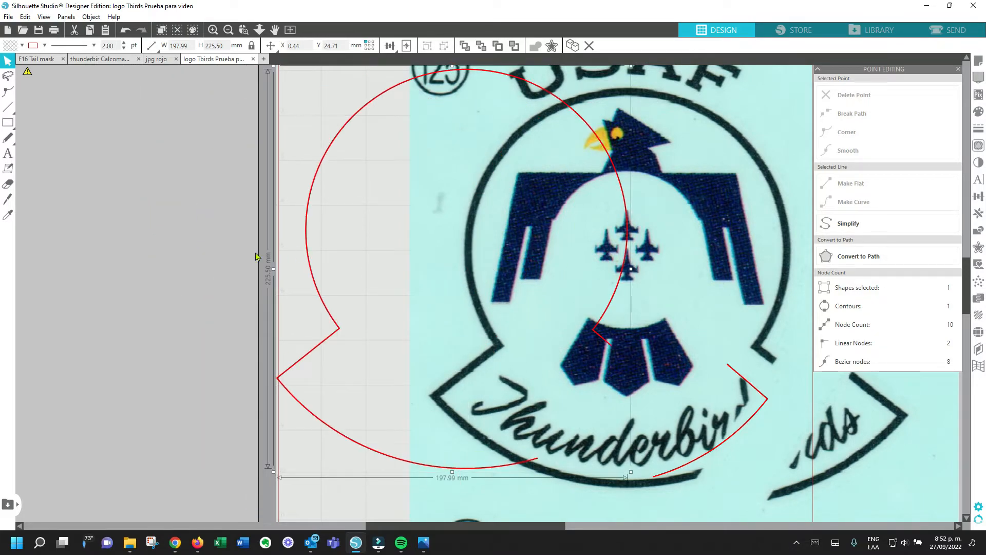
# Step: Send the scanned image to the back and move it farther right, away from the open outline
pyautogui.click(685, 187)
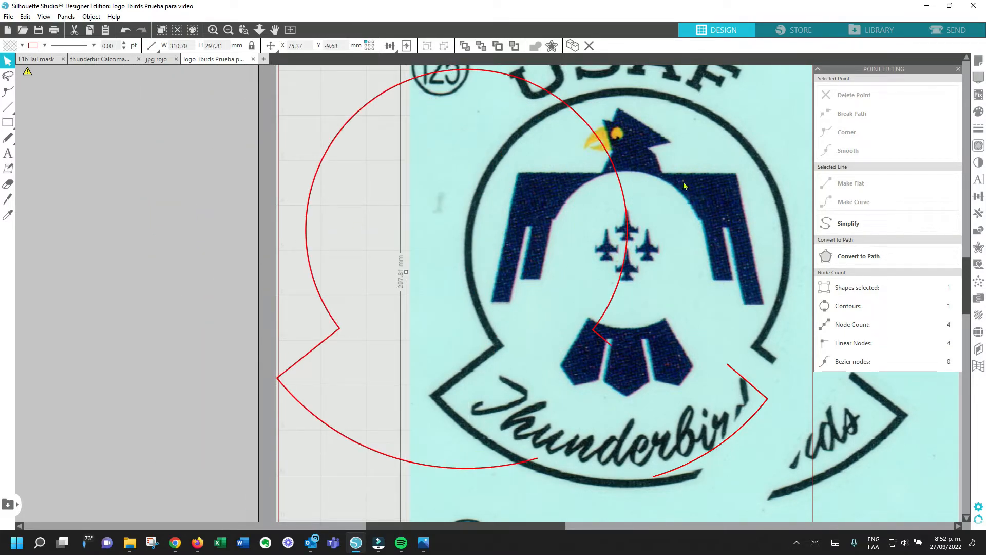
pyautogui.rightClick(684, 183)
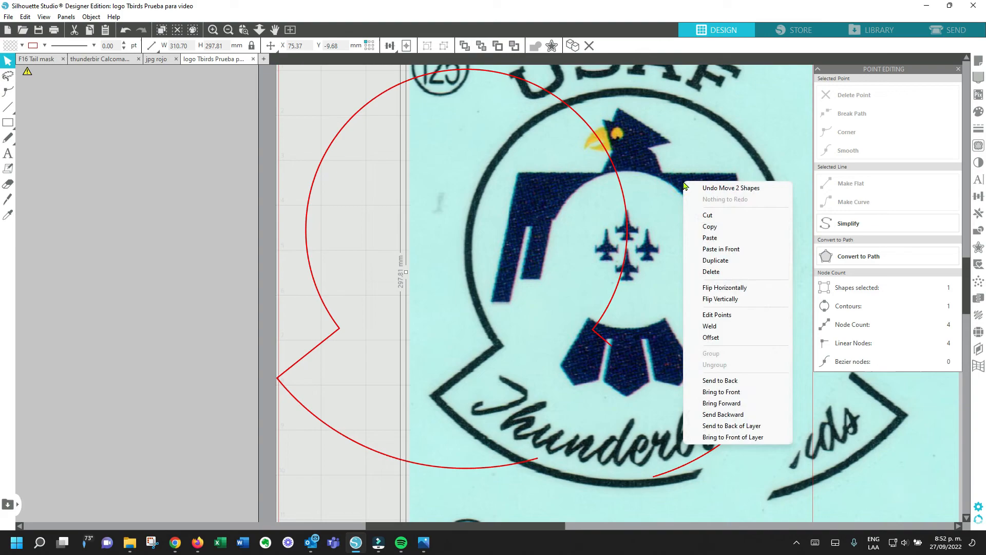
pyautogui.click(745, 380)
pyautogui.moveTo(676, 179); pyautogui.dragTo(848, 161)
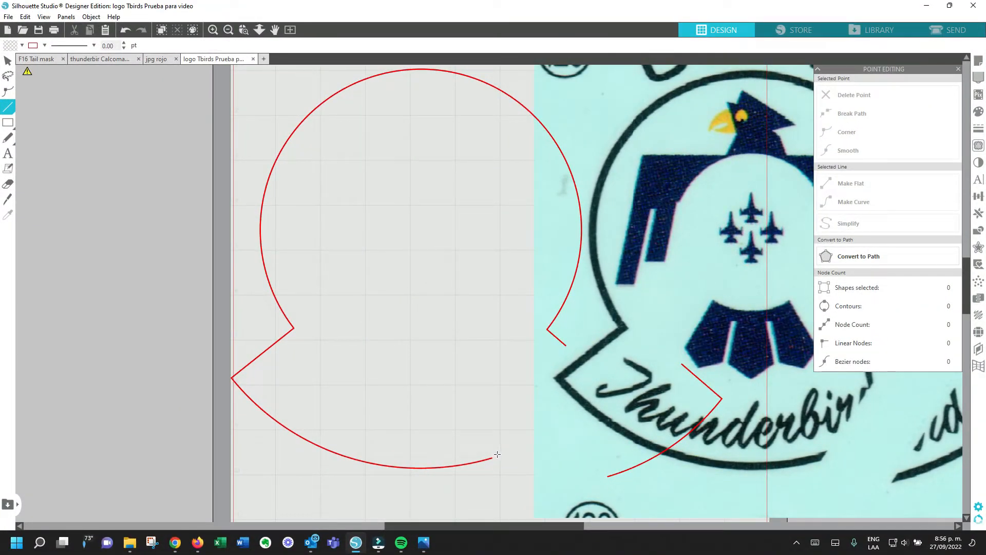
# Step: Draw a straight line from the lower arc's open end to the open end of the short line at the right
pyautogui.click(494, 455)
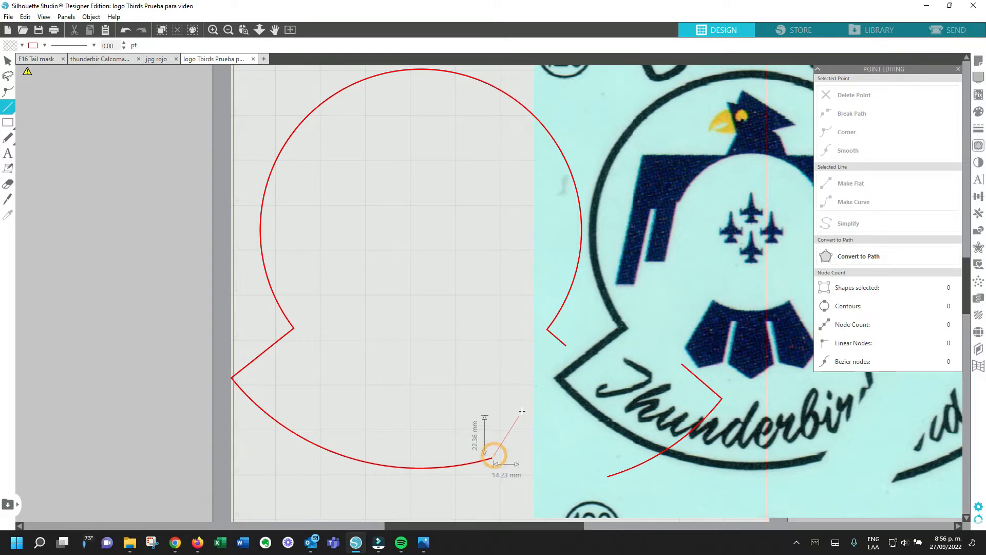
pyautogui.click(565, 349)
pyautogui.click(8, 60)
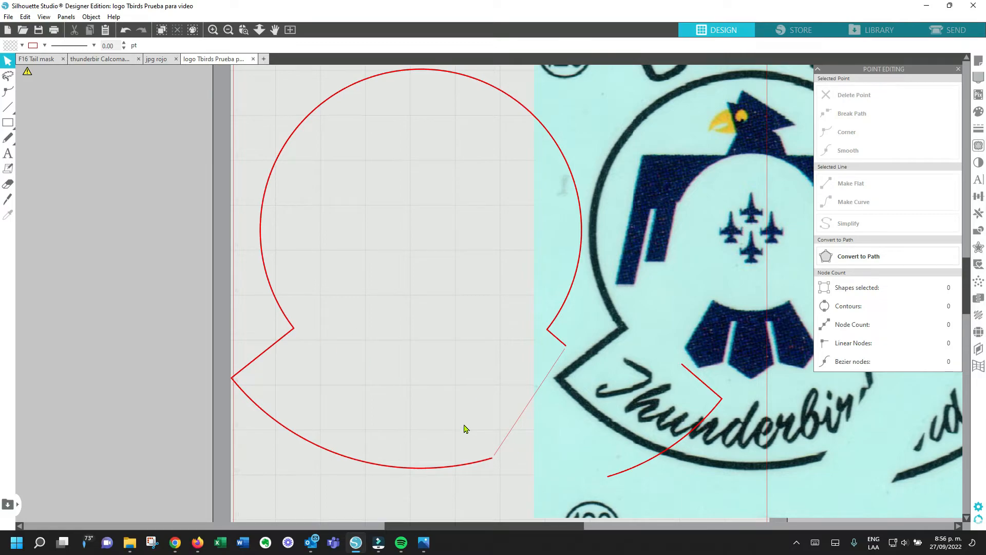
# Step: Try to merge the selected open outline, closing line and scan into a compound path
pyautogui.moveTo(160, 238); pyautogui.dragTo(548, 469)
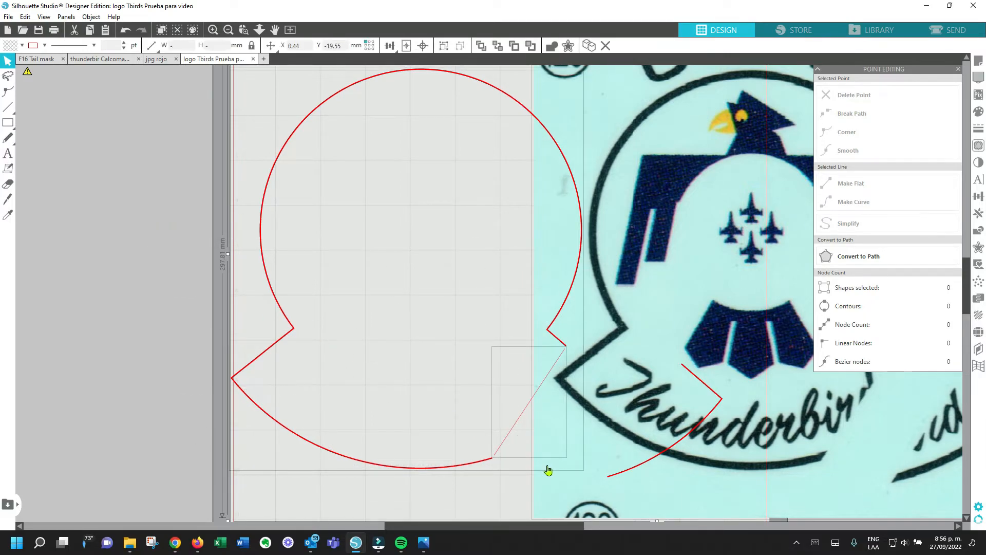
pyautogui.click(976, 230)
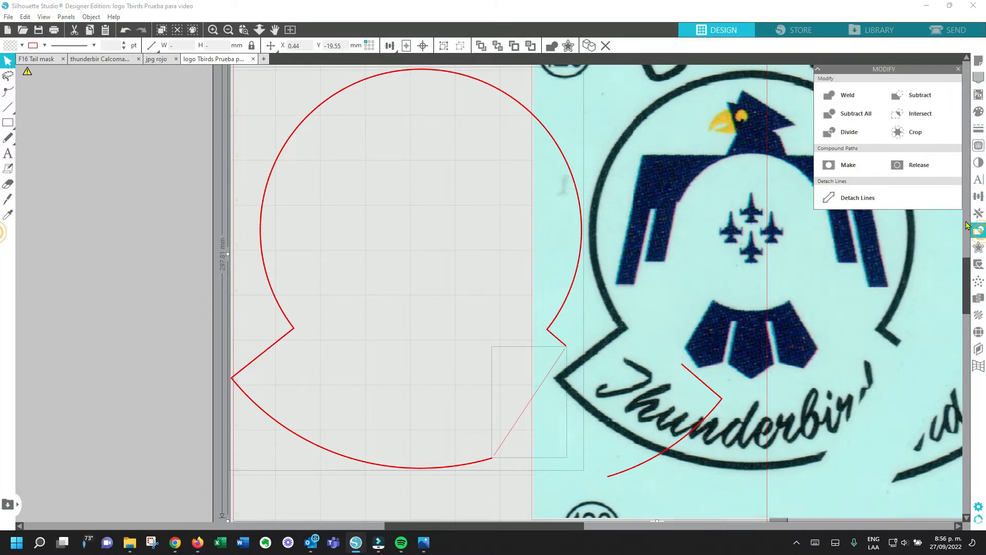
pyautogui.click(848, 165)
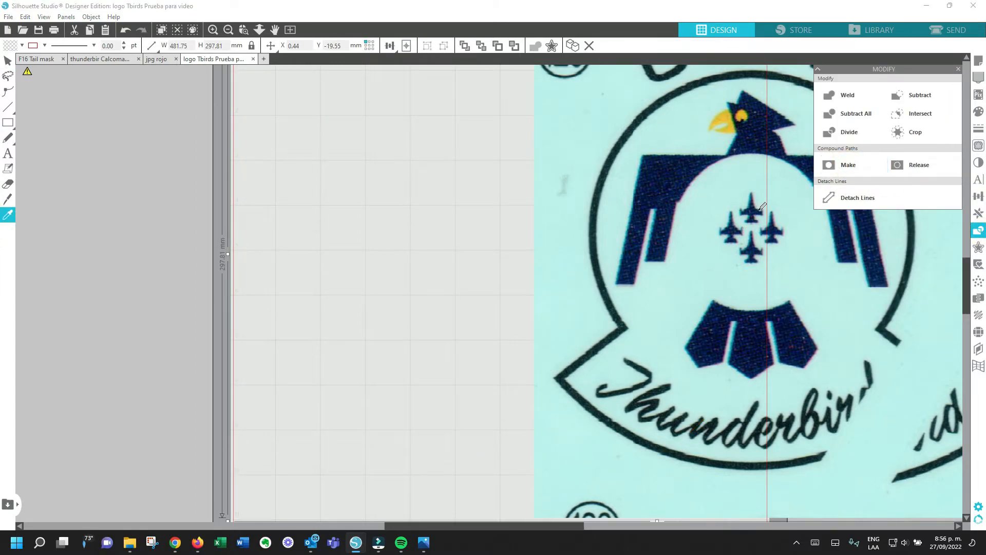
# Step: Move the scan and the large outline with its closing line clear of the small corner piece, and merge outline and line into a compound path
pyautogui.moveTo(711, 252); pyautogui.dragTo(940, 266)
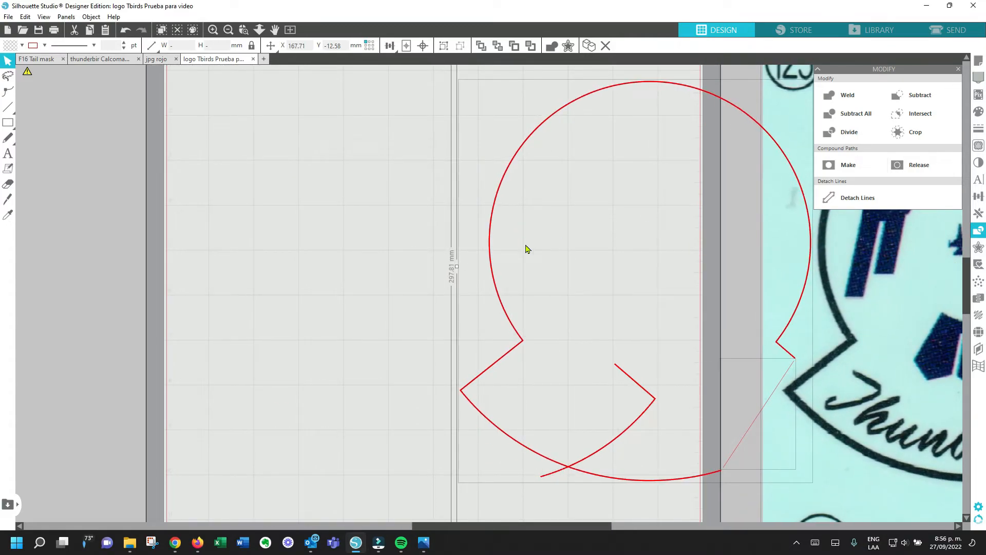
pyautogui.moveTo(489, 242); pyautogui.dragTo(246, 212)
pyautogui.click(294, 221)
pyautogui.moveTo(638, 289); pyautogui.dragTo(861, 288)
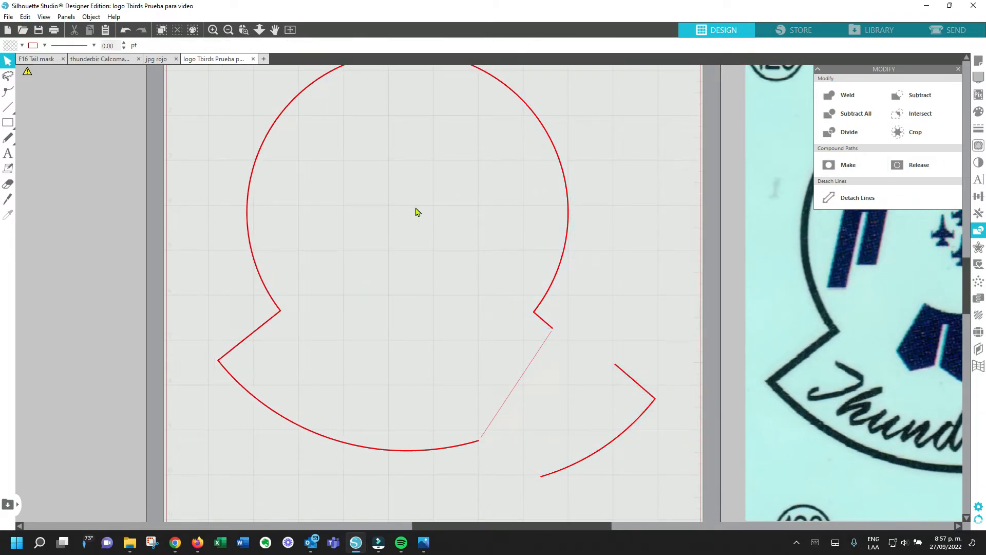
pyautogui.moveTo(190, 185); pyautogui.dragTo(590, 347)
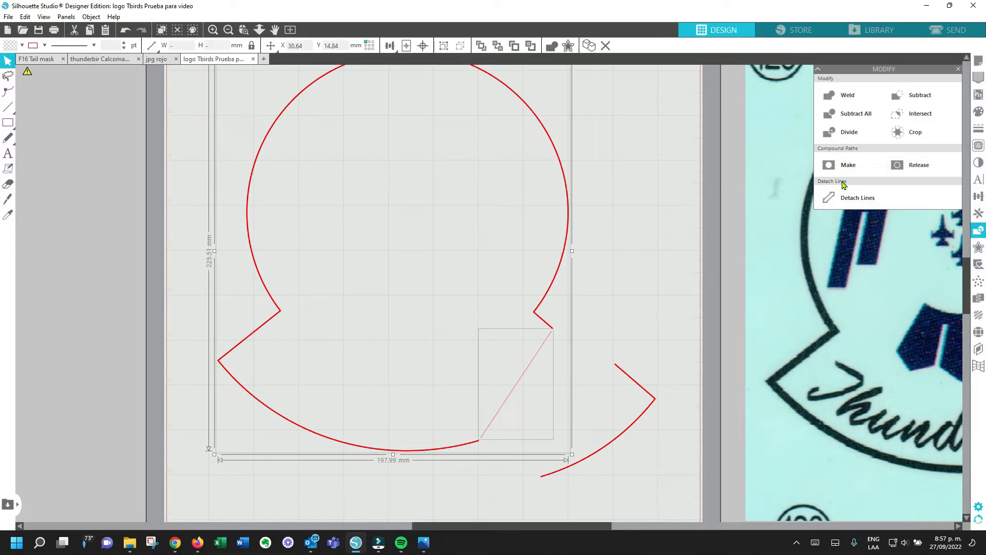
pyautogui.click(845, 164)
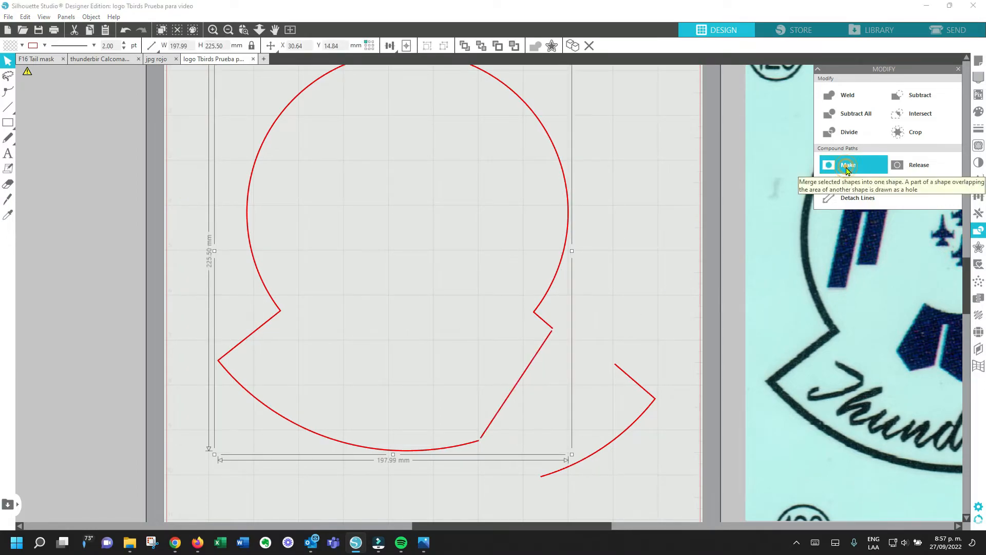
# Step: Try to join both ends of the closing line to the outline's open ends by editing points, and undo the attempt
pyautogui.doubleClick(544, 349)
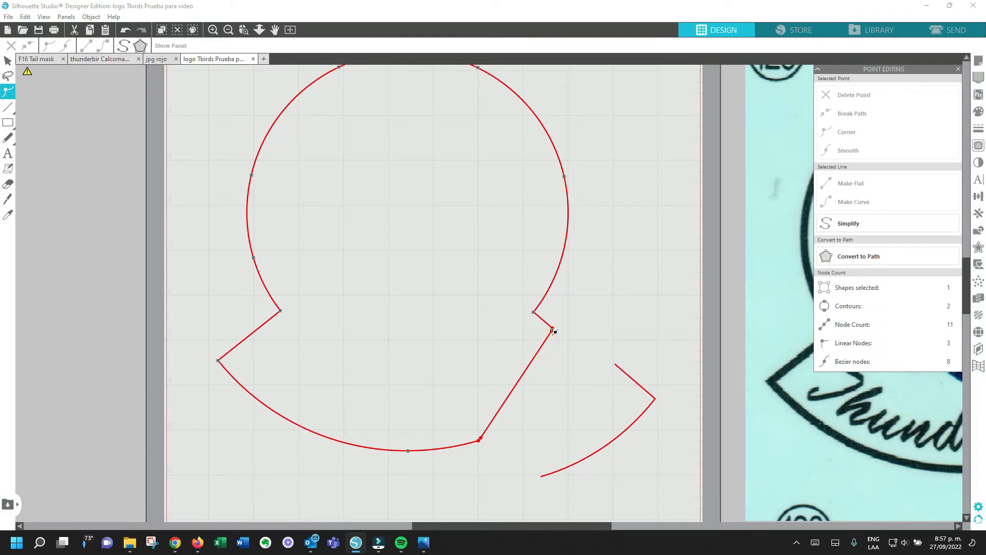
pyautogui.click(551, 332)
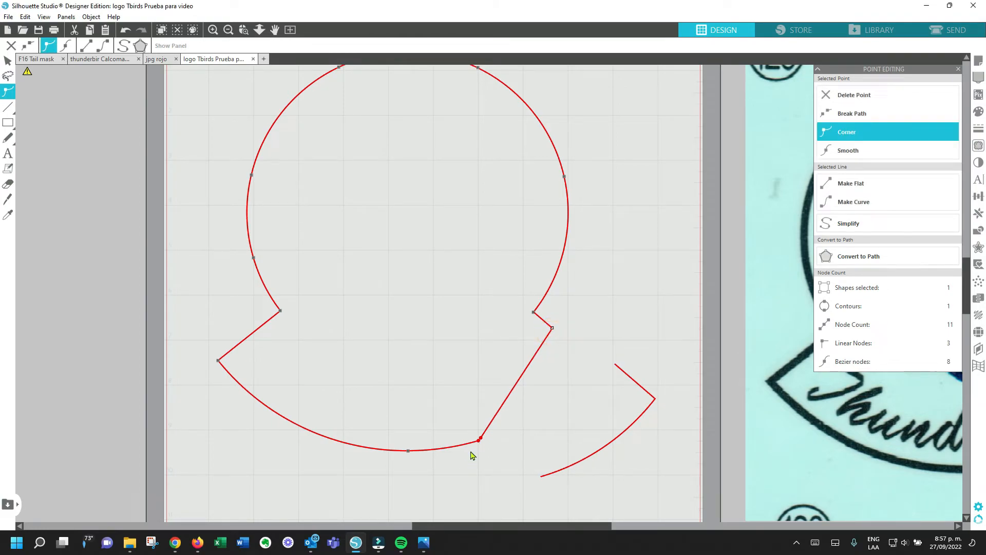
pyautogui.click(480, 438)
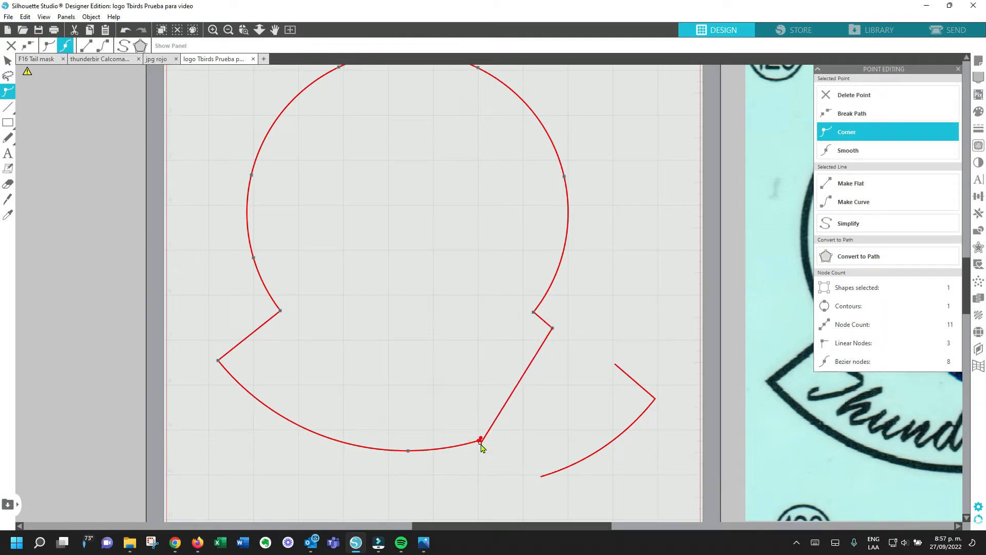
pyautogui.moveTo(482, 439); pyautogui.dragTo(488, 435)
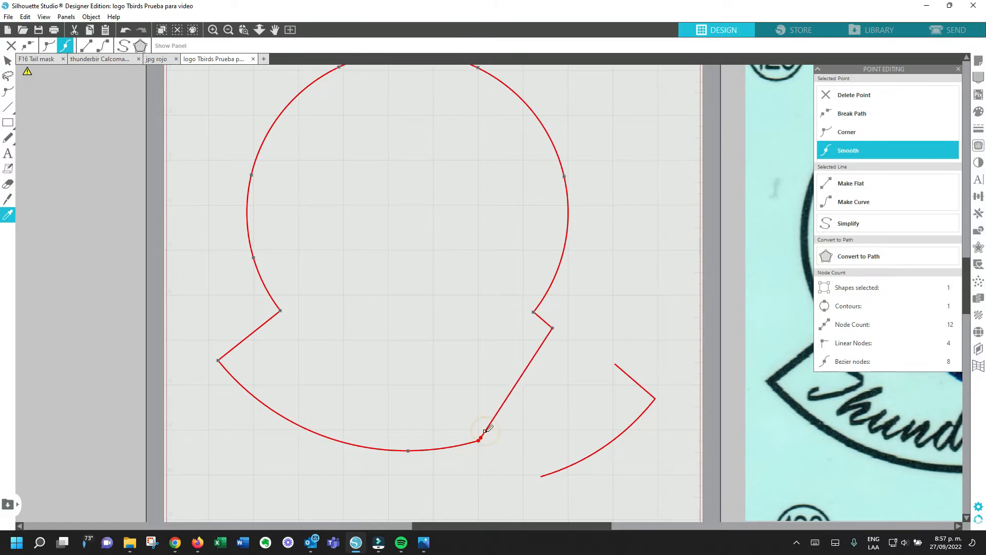
pyautogui.hotkey('ctrl', 'z')
pyautogui.hotkey('ctrl', 'z')
pyautogui.hotkey('ctrl', 'z')
pyautogui.hotkey('ctrl', 'z')
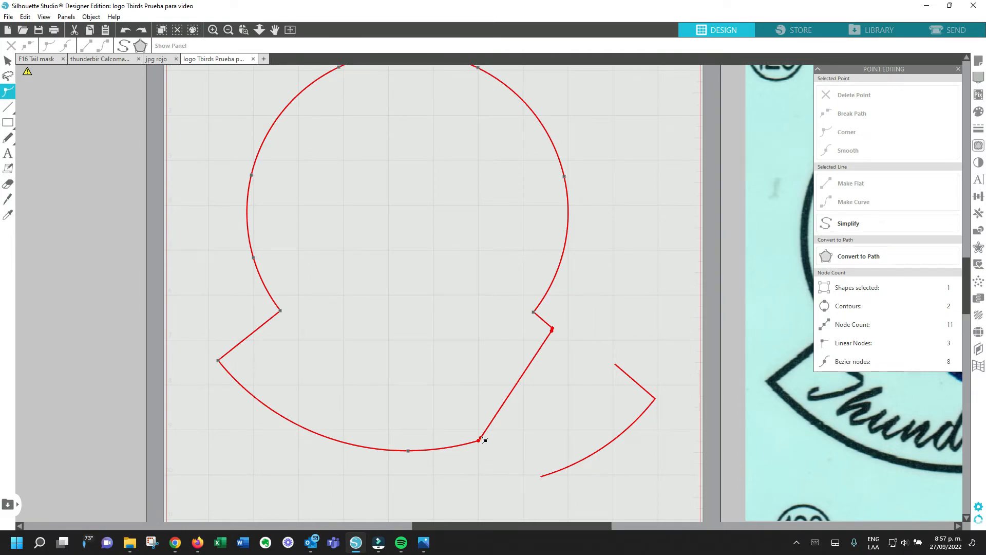
# Step: Join the closing line's lower endpoint to the arc's end and its upper endpoint to the short line's end, forming one closed contour
pyautogui.moveTo(482, 438); pyautogui.dragTo(478, 440)
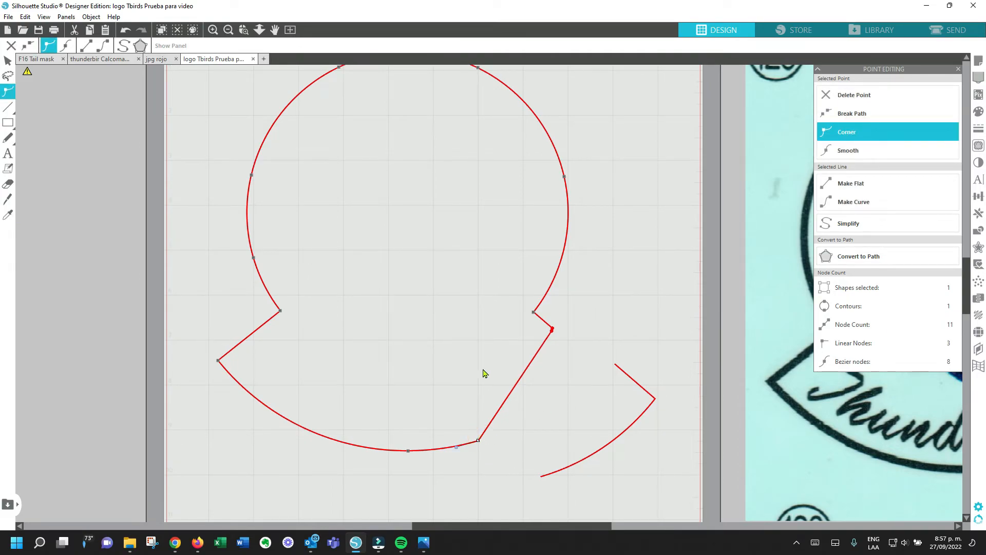
pyautogui.click(145, 285)
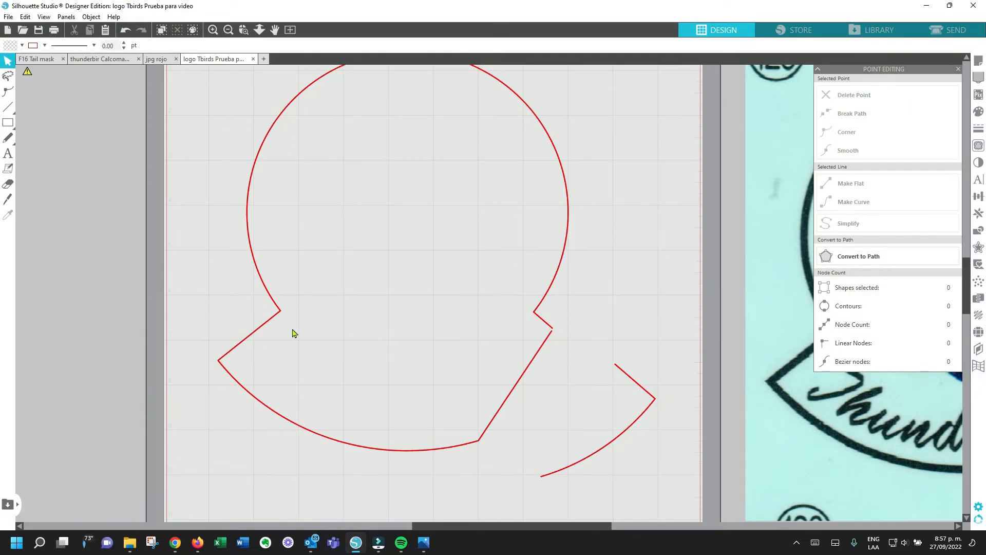
pyautogui.doubleClick(546, 348)
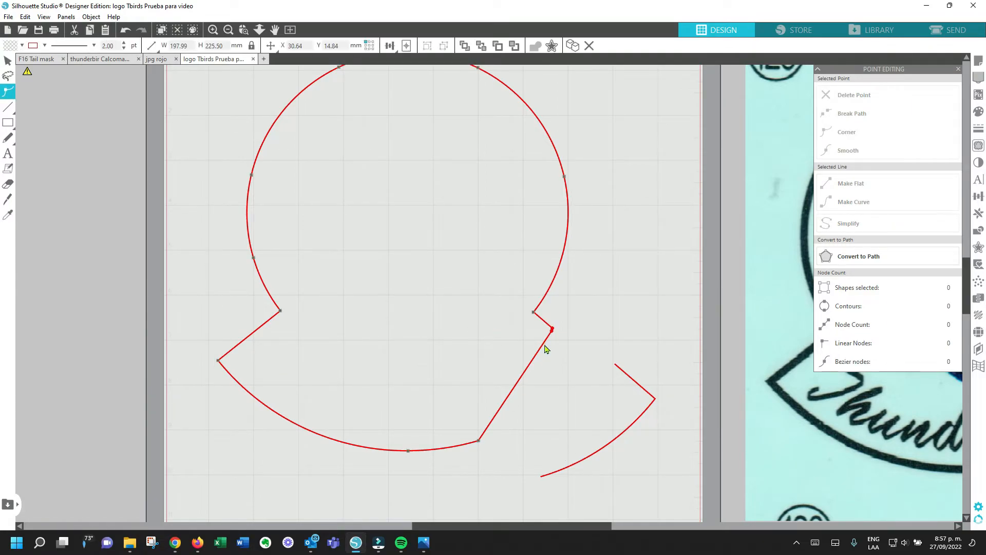
pyautogui.moveTo(552, 333); pyautogui.dragTo(552, 331)
# Step: Move the scan back behind the closed outline so the emblem lines up with it
pyautogui.moveTo(817, 412); pyautogui.dragTo(264, 395)
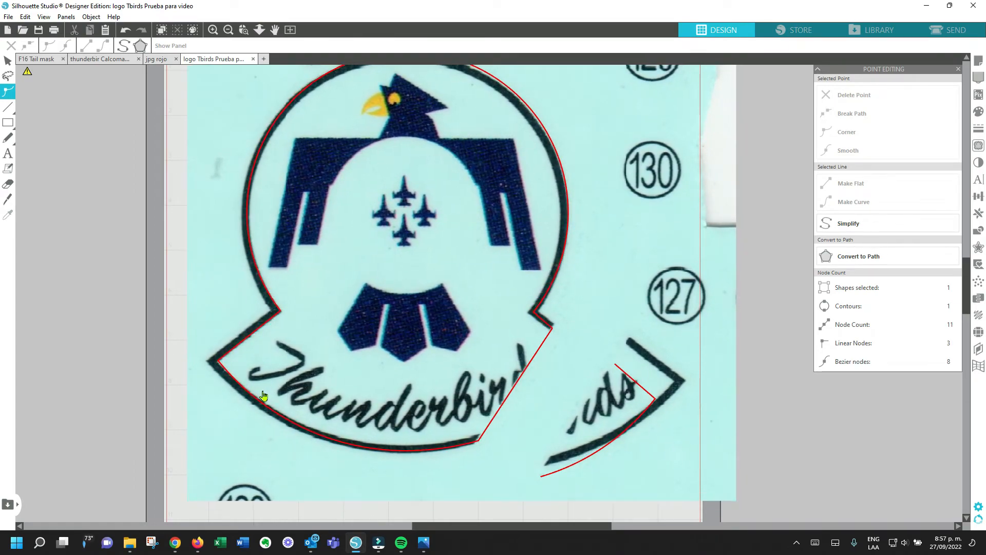
pyautogui.scroll(1, 409, 310)
pyautogui.scroll(1, 409, 311)
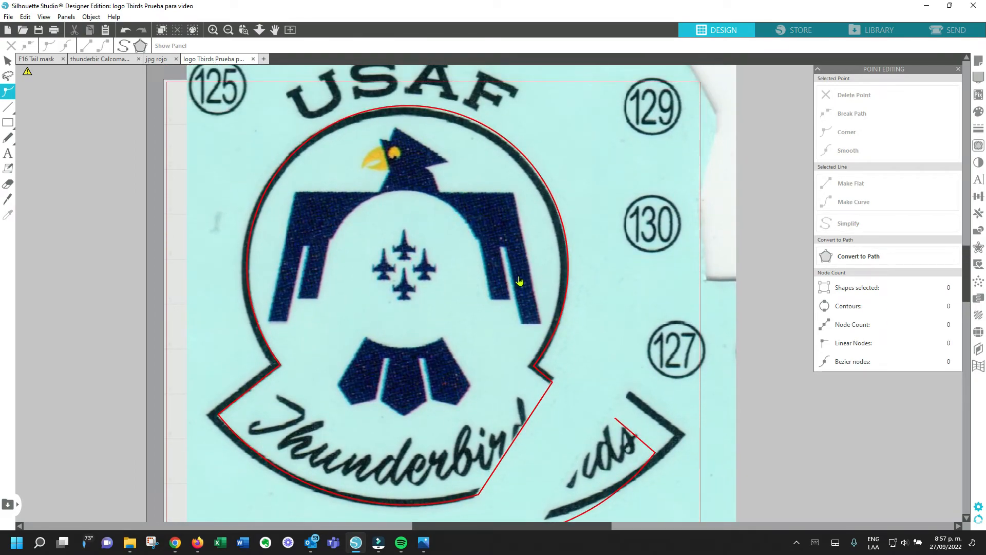
pyautogui.moveTo(518, 277); pyautogui.dragTo(519, 276)
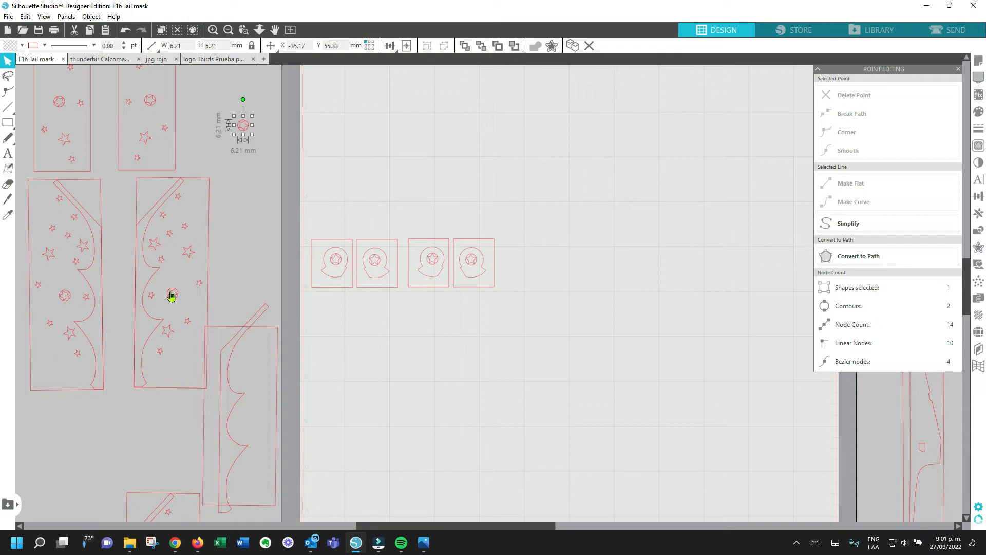
# Step: In the logo Tbirds document, place the 85.47 mm star-in-circle shape over the emblem's four jets and move the scan off the page
pyautogui.click(208, 60)
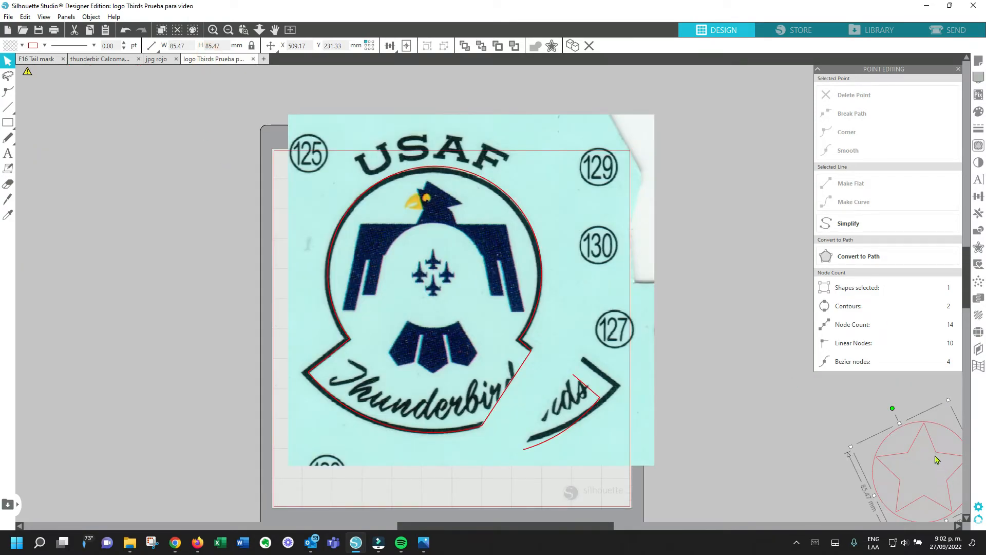
pyautogui.moveTo(935, 447); pyautogui.dragTo(446, 251)
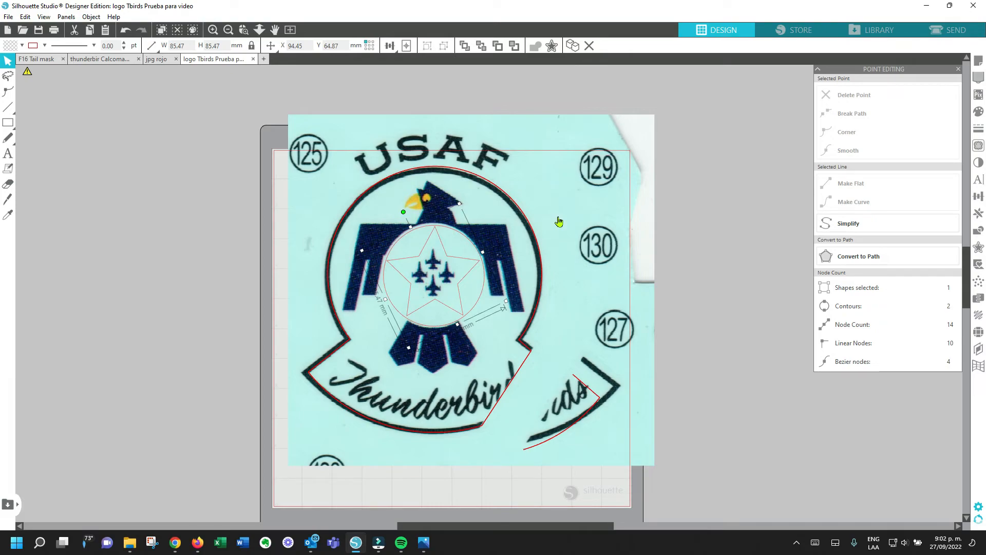
pyautogui.moveTo(559, 221); pyautogui.dragTo(127, 221)
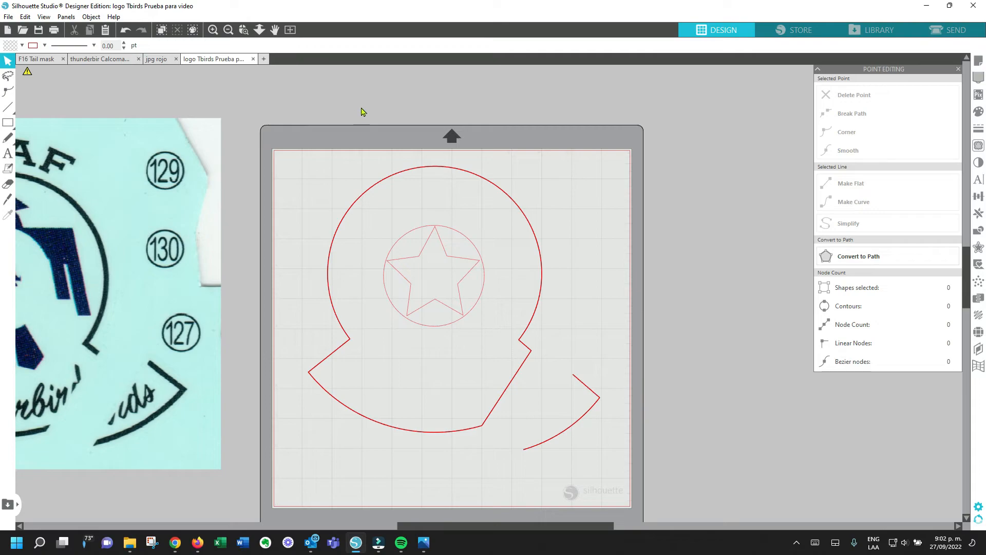
# Step: Merge the closed outline and the star-in-circle shape into one compound path
pyautogui.moveTo(288, 168); pyautogui.dragTo(534, 422)
pyautogui.click(978, 231)
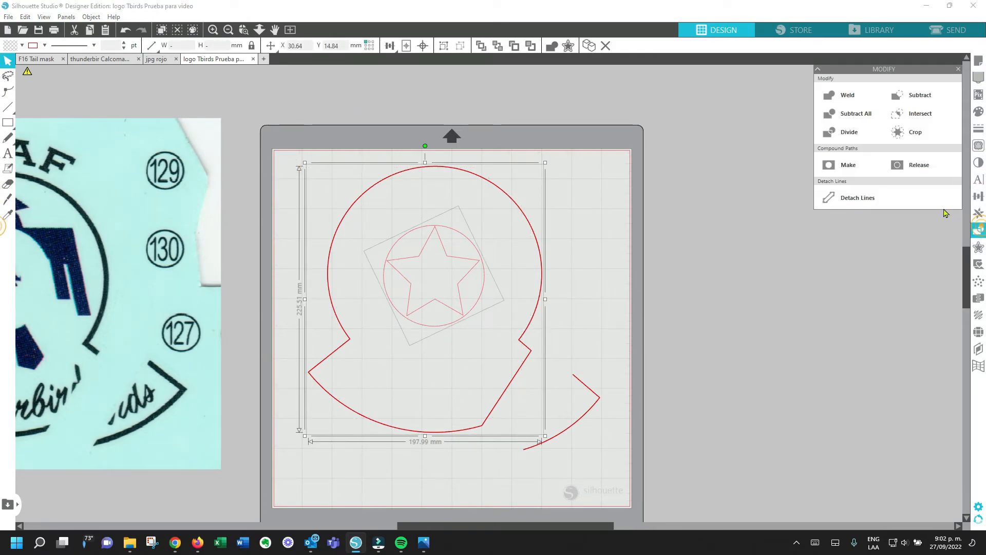
pyautogui.click(860, 167)
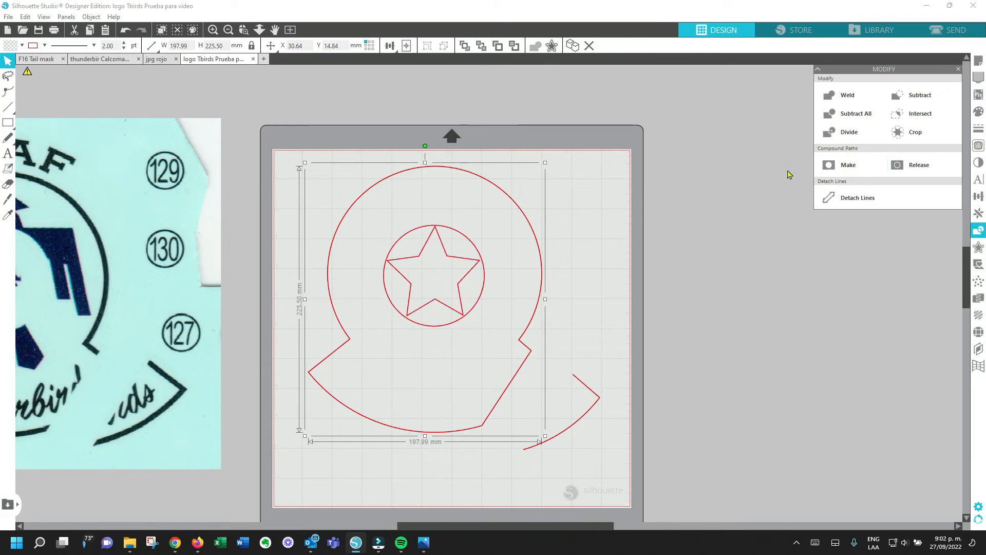
pyautogui.click(524, 205)
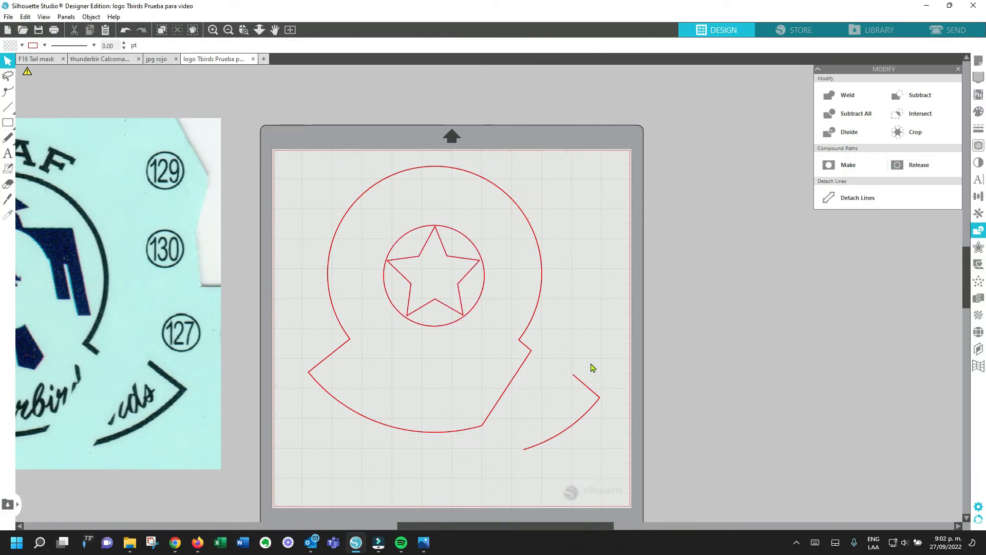
# Step: Delete the leftover small corner piece and shift the merged emblem to the right on the page
pyautogui.click(591, 364)
pyautogui.press('Delete')
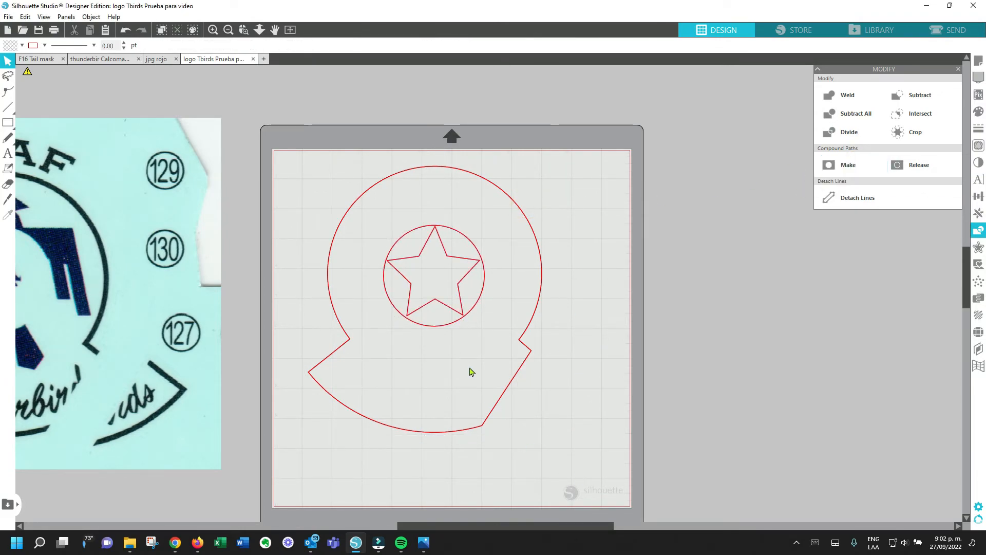
pyautogui.moveTo(445, 328); pyautogui.dragTo(509, 329)
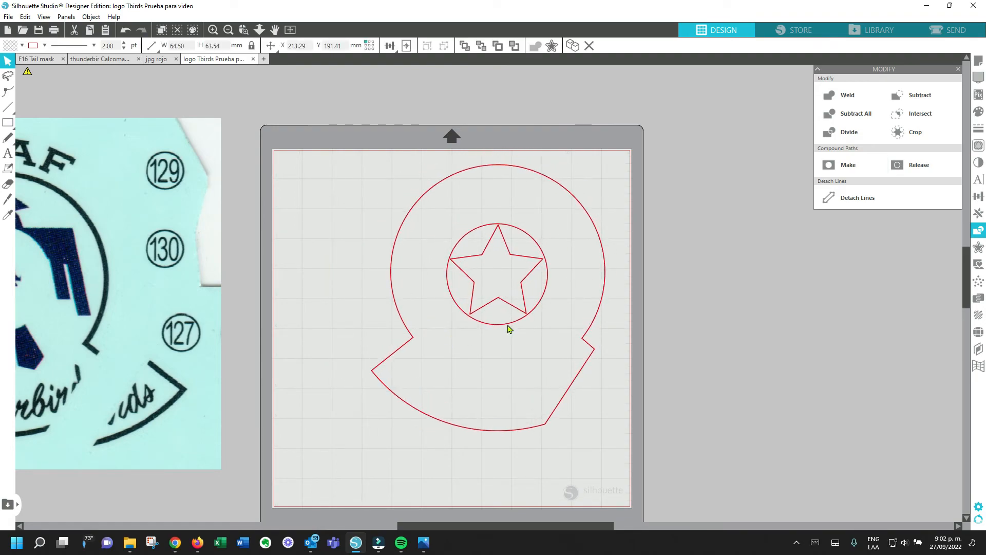